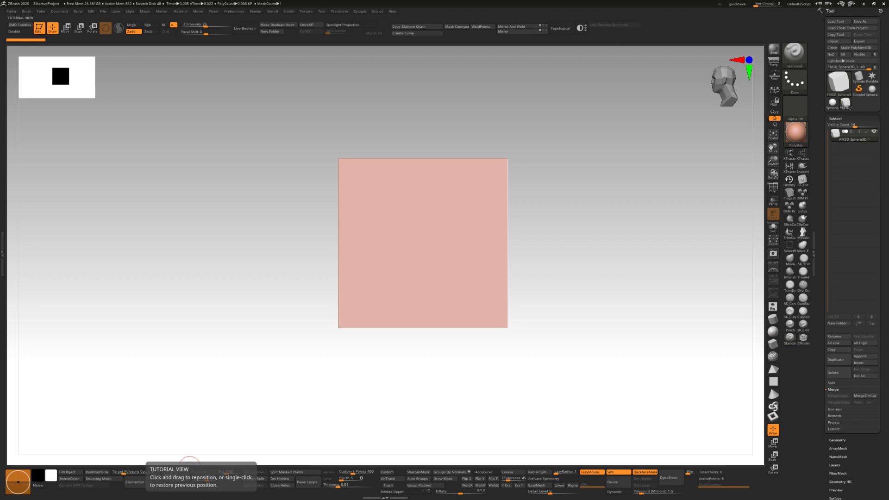
Step: Subdivide the cube six times, up to subdivision level 7, to turn it into a smooth rounded form
left_click(189, 462)
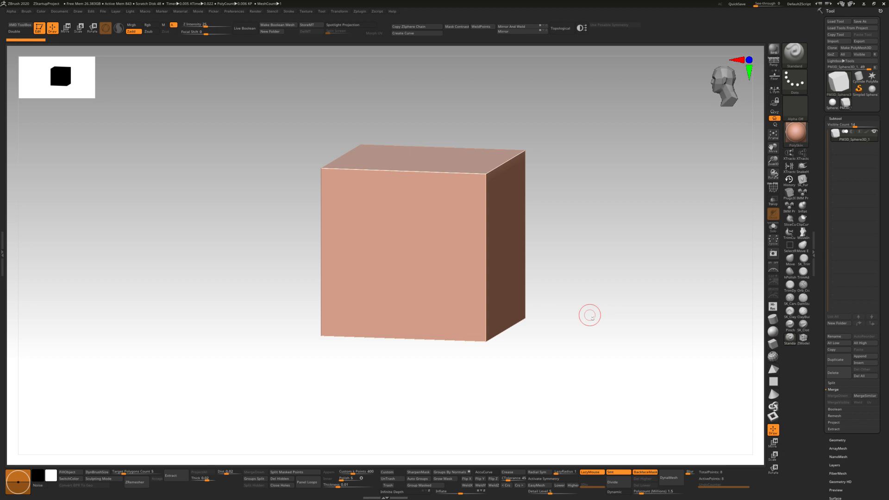
mouse_move(565, 313)
left_mouse_down()
mouse_move(583, 311)
mouse_move(576, 315)
mouse_move(577, 297)
mouse_move(567, 318)
left_mouse_up()
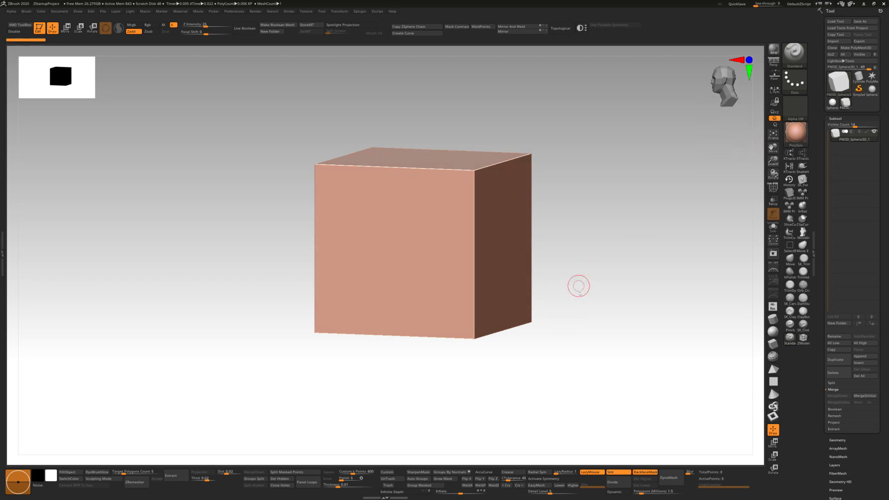
left_click_drag(579, 285, 589, 309)
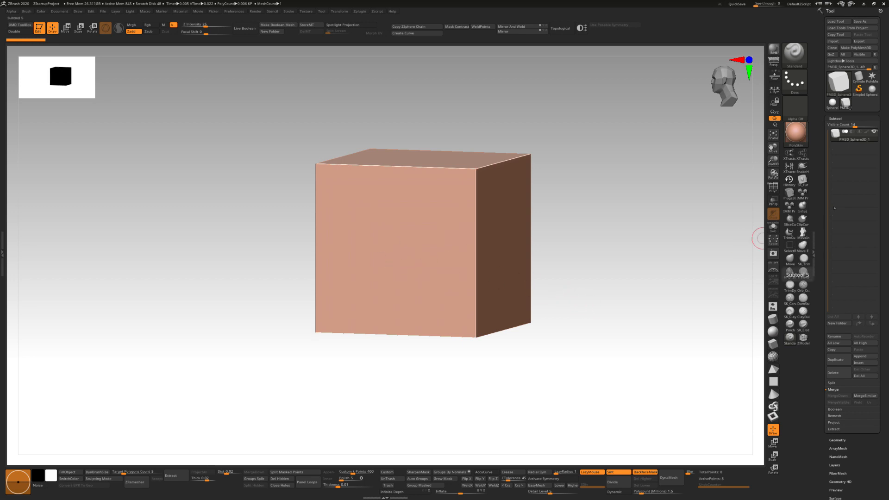
key("ctrl")
key("ctrl+d")
key("ctrl+d")
key("ctrl+d")
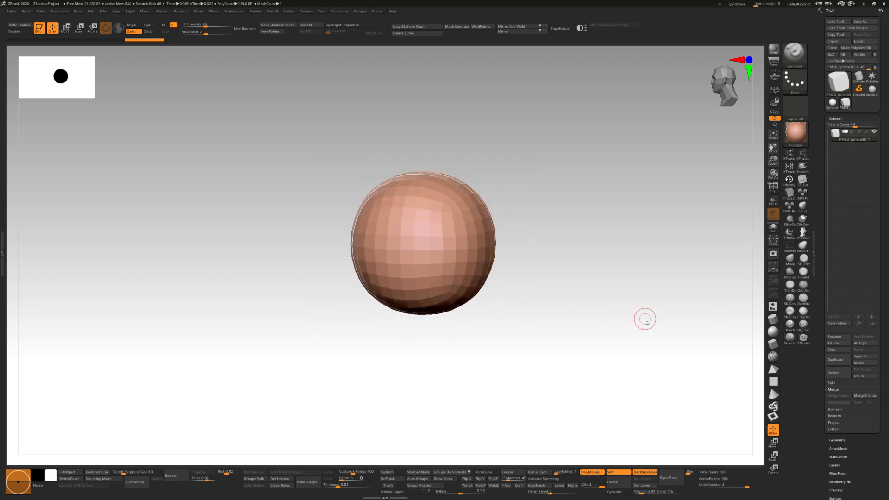
left_click_drag(448, 239, 465, 233)
left_click_drag(531, 274, 557, 273)
key("ctrl+d")
key("ctrl+d")
key("ctrl+d")
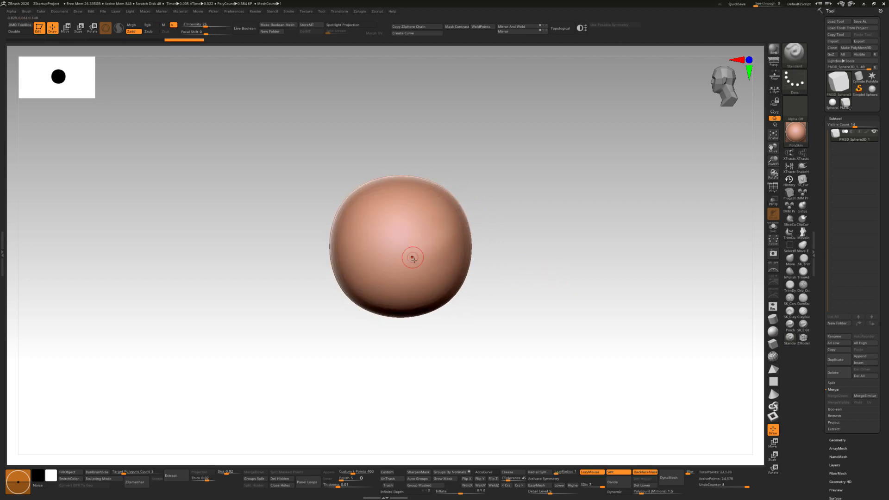
Step: Sculpt a short wavy ridge on the front of the rounded form and duplicate the subtool
left_click_drag(428, 254, 441, 230)
left_click_drag(646, 320, 638, 321)
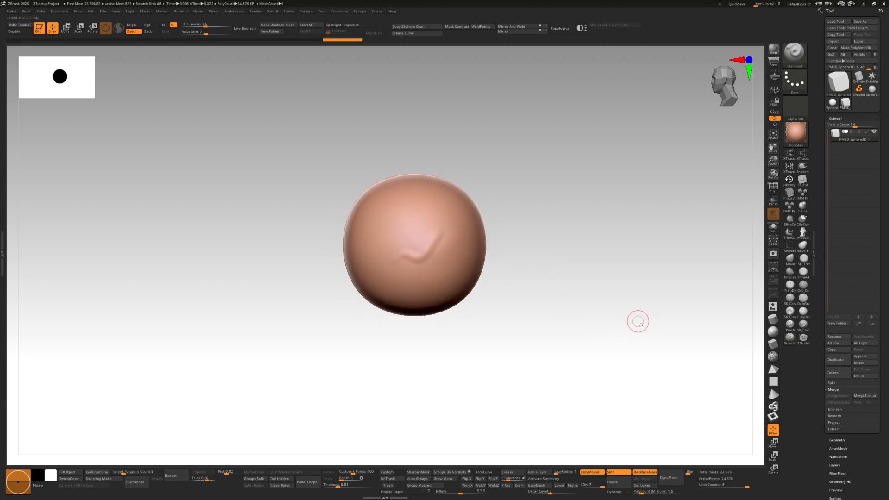
left_click(868, 134)
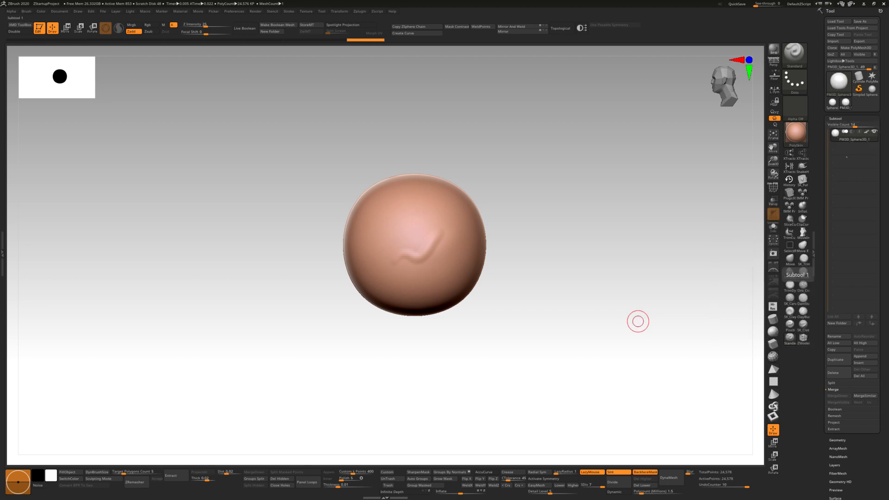
mouse_move(585, 285)
left_mouse_down()
mouse_move(572, 301)
mouse_move(583, 281)
left_mouse_up()
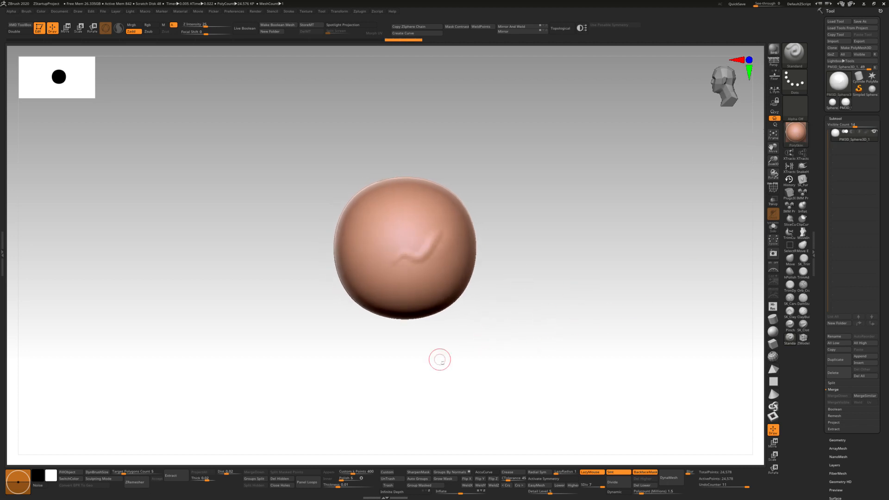
left_click(842, 361)
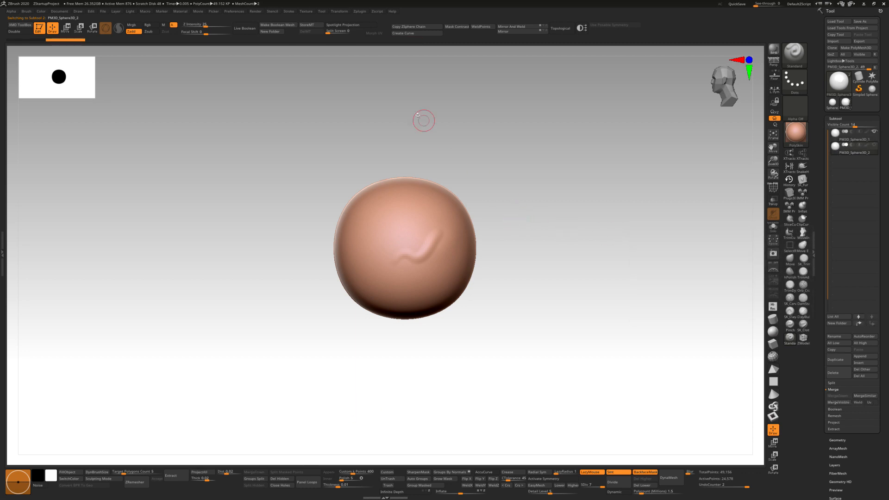
Step: Switch the current material to MatCap Red Wax
right_click(436, 297)
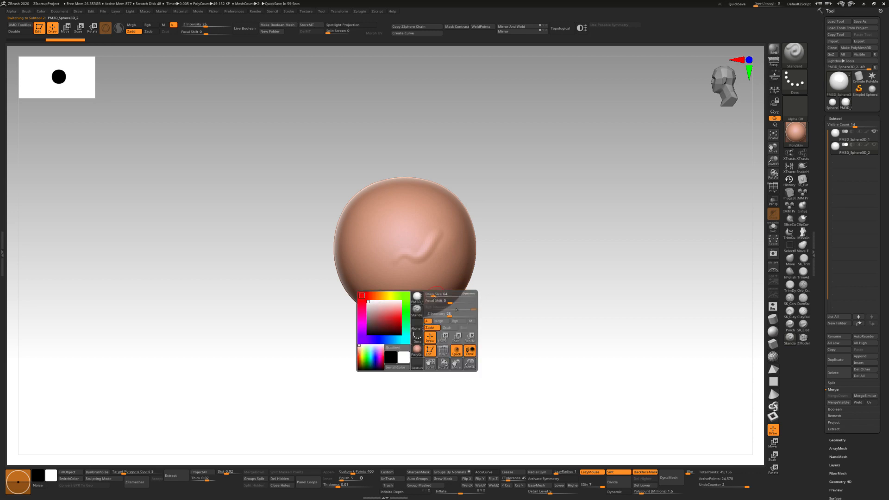
left_click(416, 353)
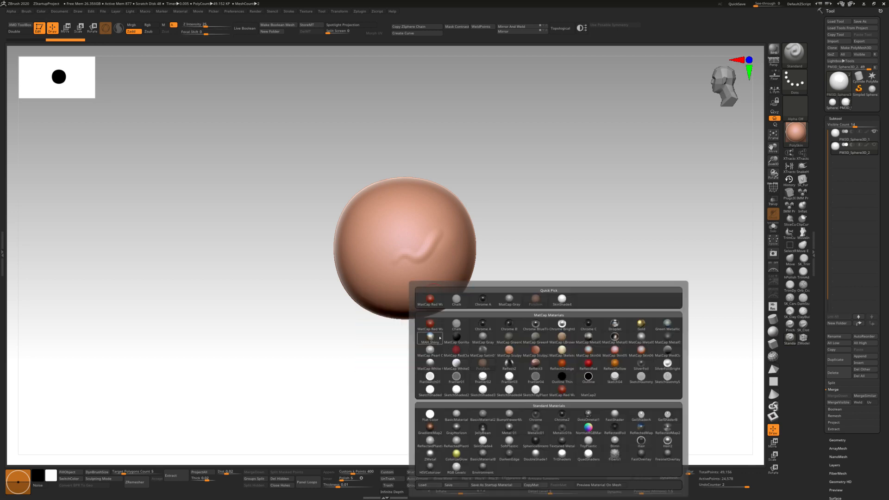
left_click(430, 325)
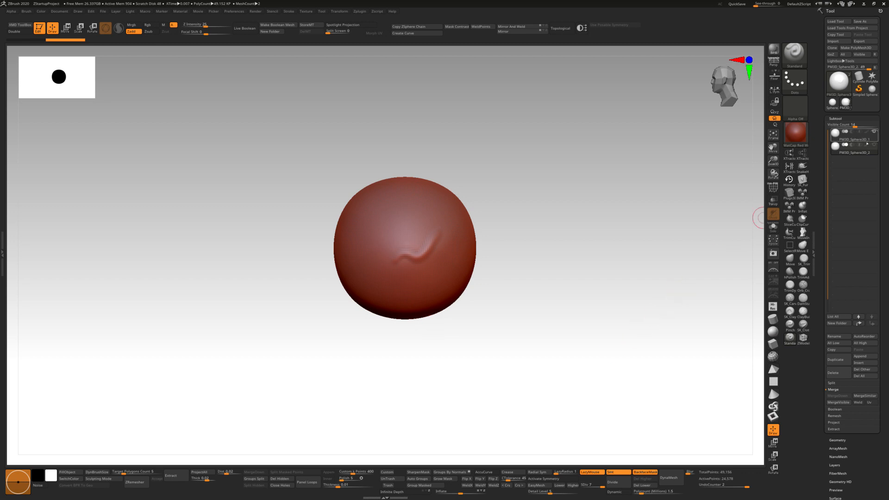
Step: Select each of the two subtools in turn and check the material shown on them
left_click(856, 139)
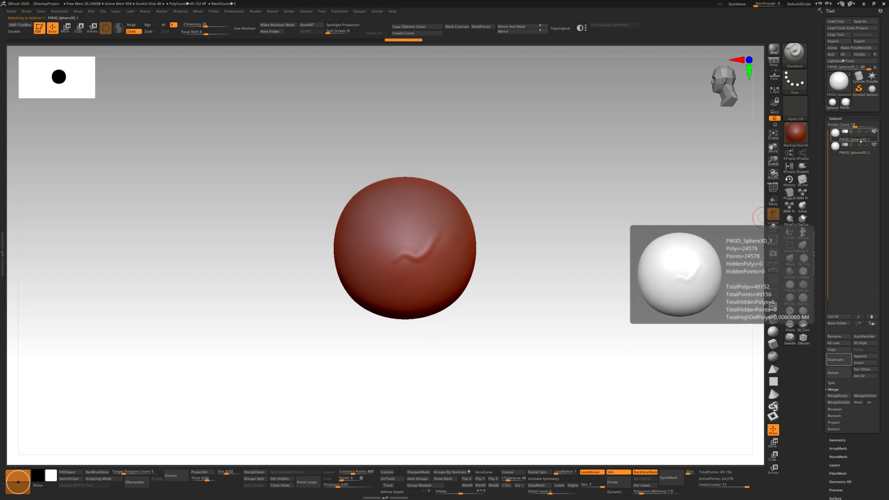
left_click(865, 150)
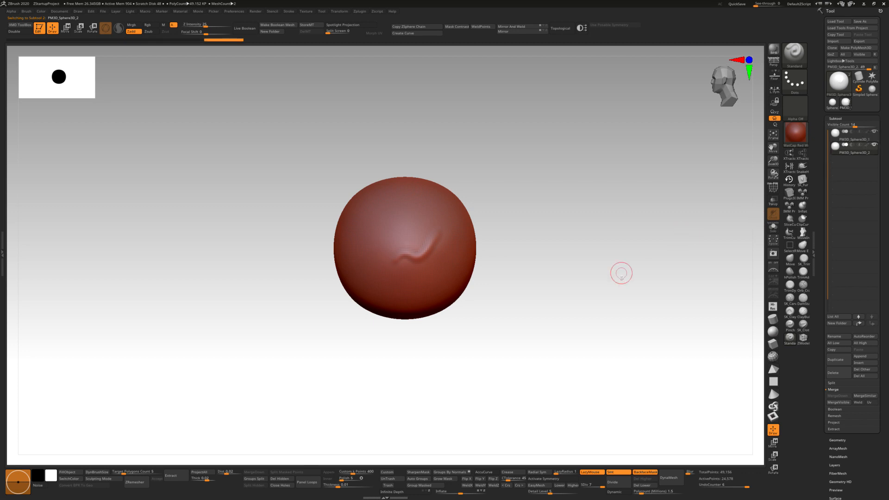
mouse_move(621, 274)
left_mouse_down()
mouse_move(593, 278)
mouse_move(618, 279)
left_mouse_up()
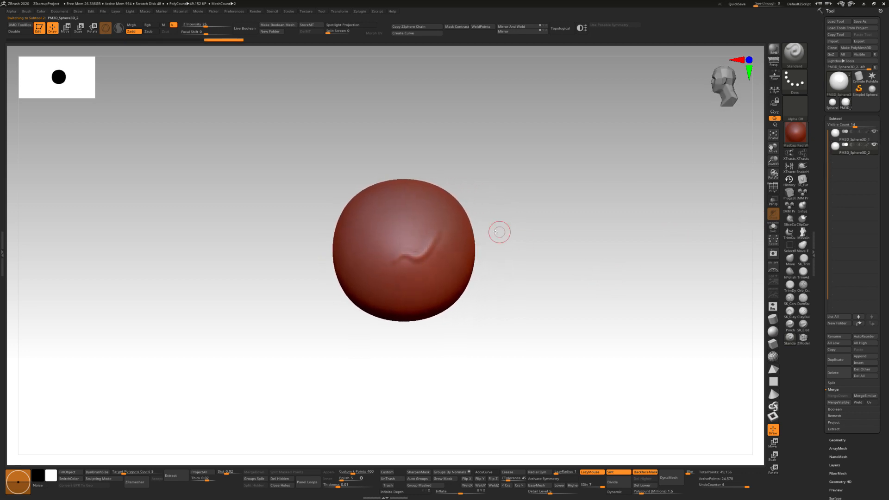
key("space")
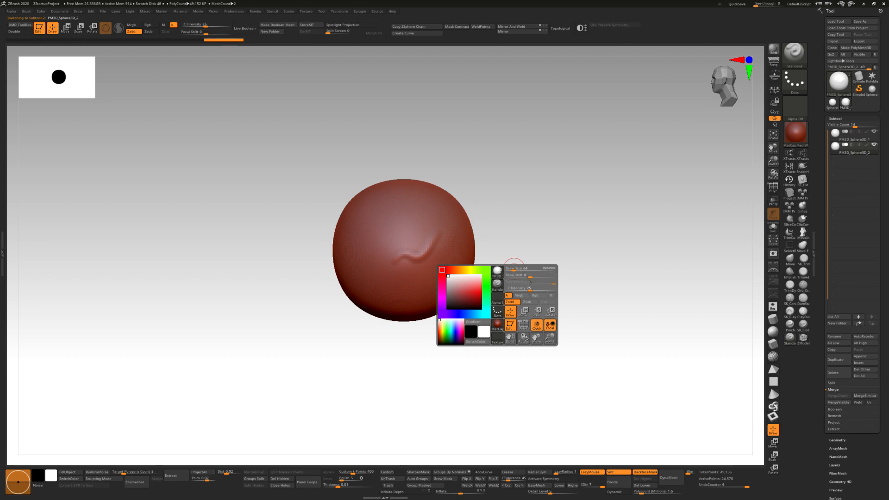
mouse_move(497, 324)
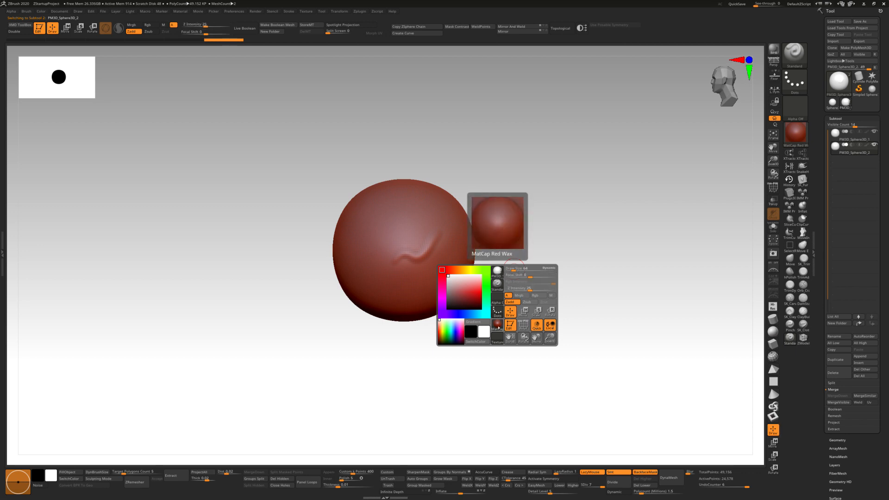
left_click_drag(600, 303, 596, 308)
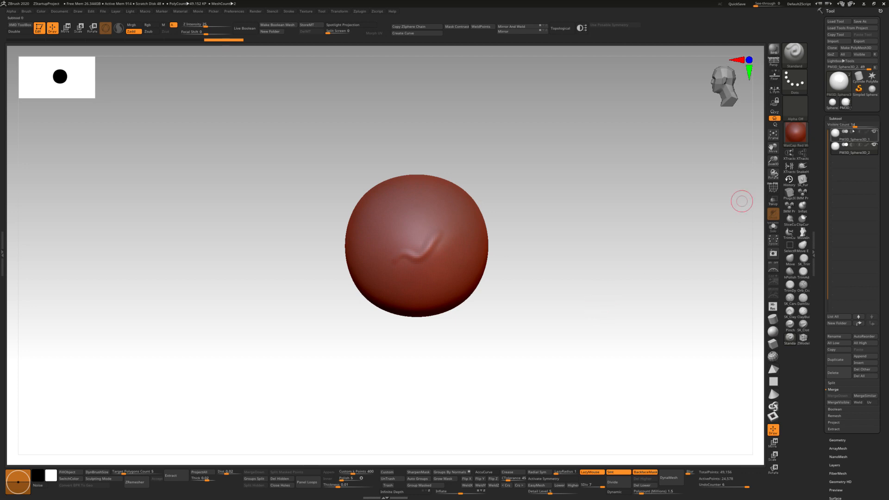
Step: Sculpt extra curved strokes on the duplicate subtool and move the original subtool beside it
left_click_drag(569, 263, 572, 257)
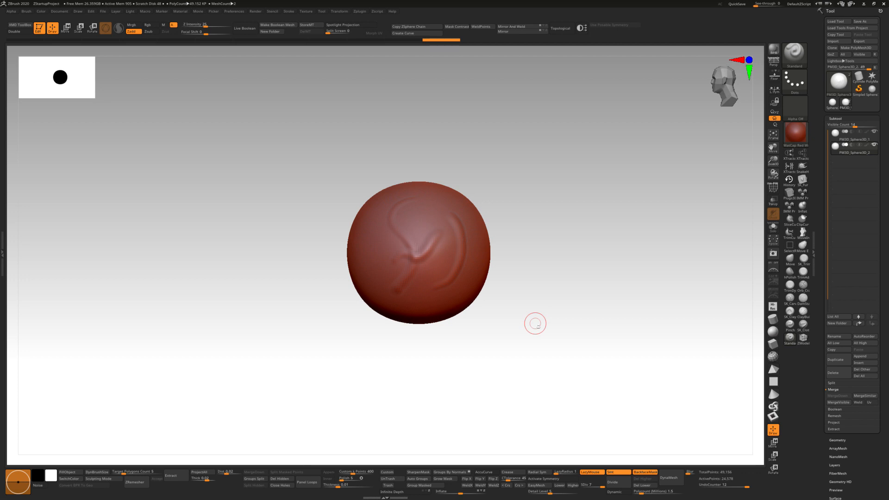
key("ctrl+z")
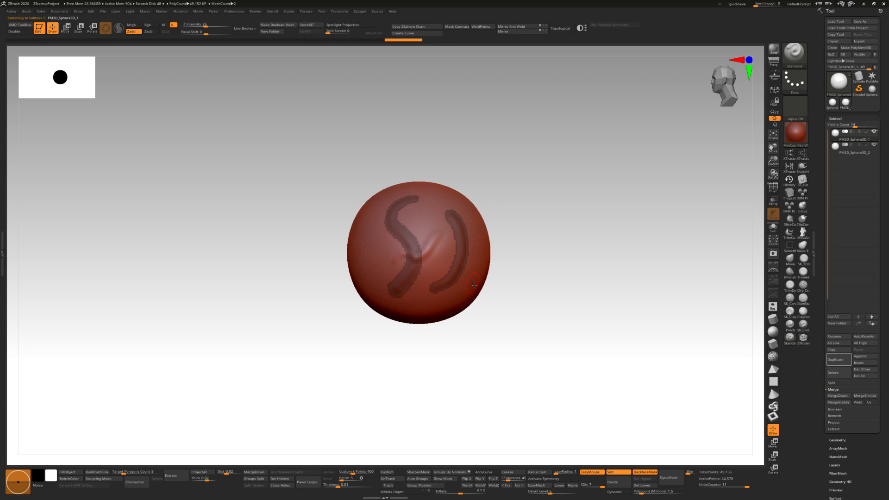
key("w")
left_click_drag(355, 234, 213, 235)
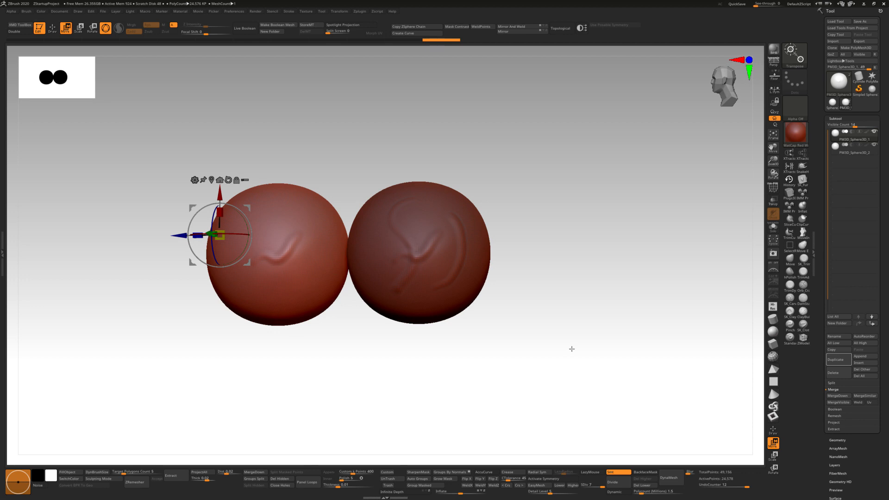
key("q")
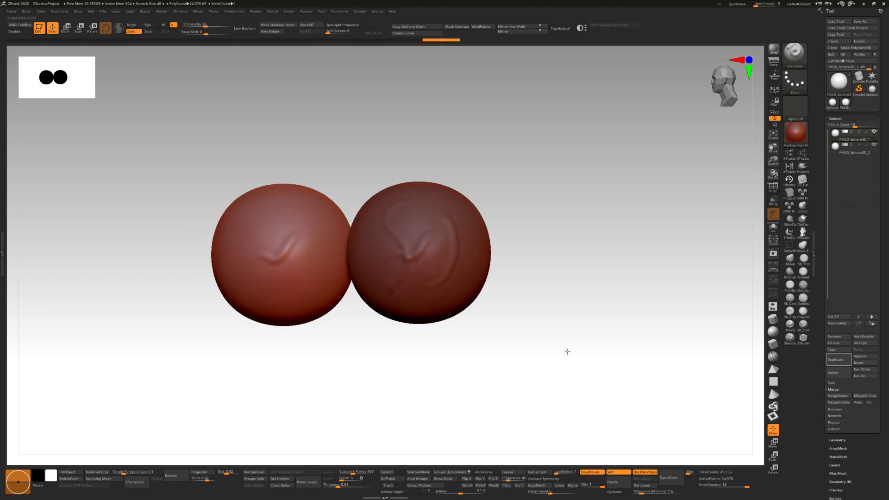
Step: Try the Chrome Bright, Framer03 and MatCap White materials on the two subtools
left_click(797, 135)
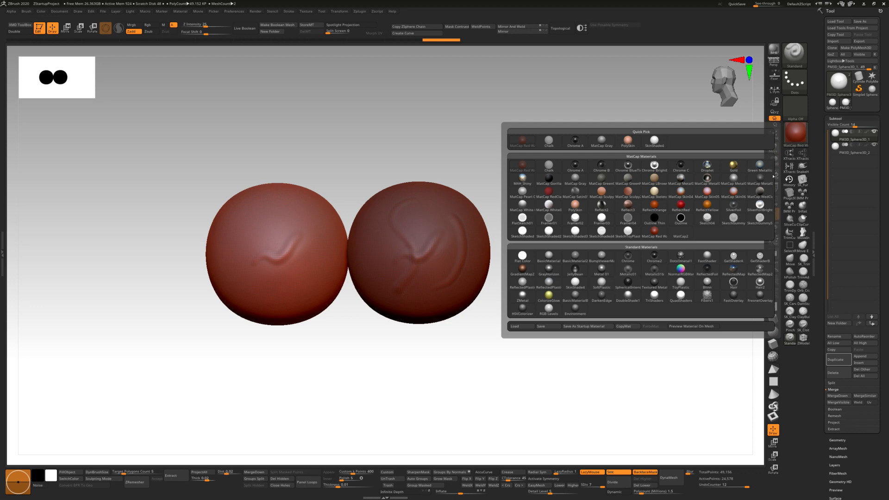
left_click(654, 165)
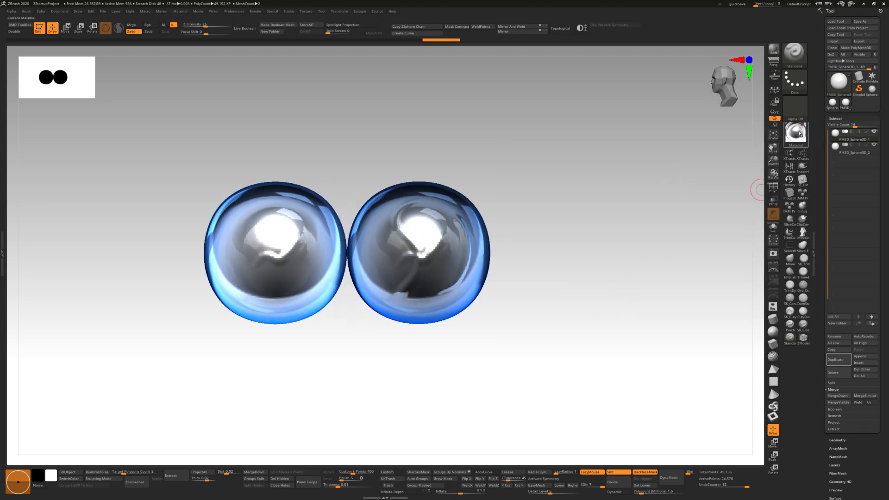
left_click(796, 134)
left_click(602, 218)
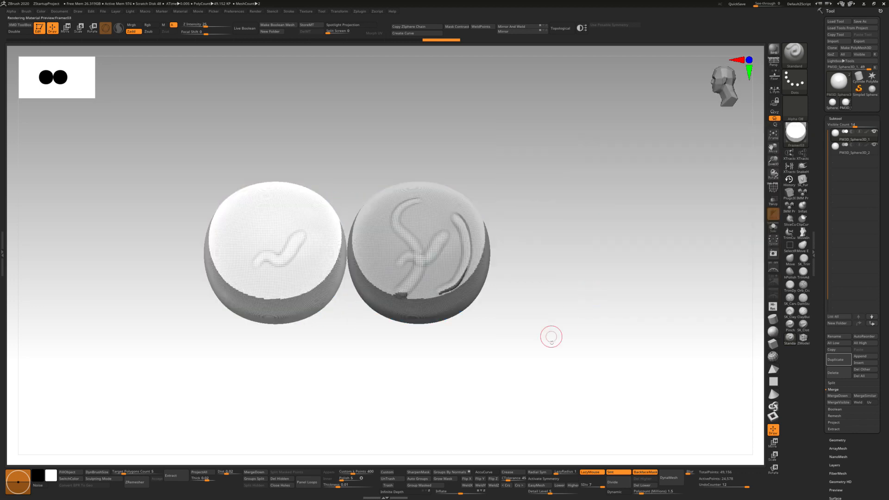
left_click(795, 133)
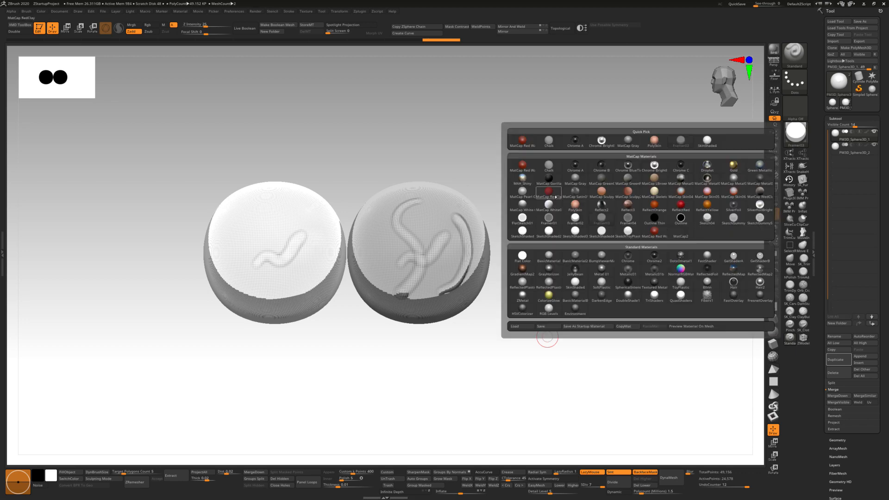
left_click(522, 203)
mouse_move(579, 339)
left_mouse_down()
mouse_move(581, 364)
mouse_move(584, 340)
mouse_move(565, 328)
mouse_move(585, 343)
mouse_move(572, 350)
left_mouse_up()
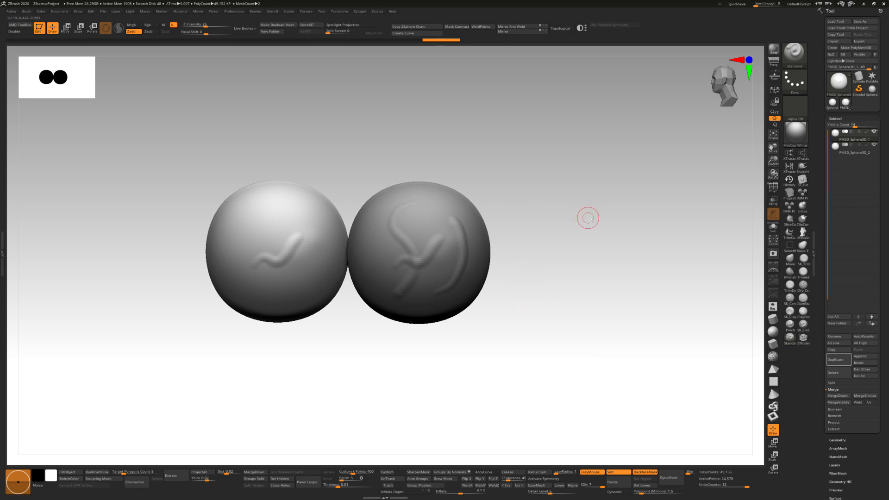
Step: Enable polypaint on the first subtool and fill it with the Framer02 material using the Mrgb channel
left_click(866, 133)
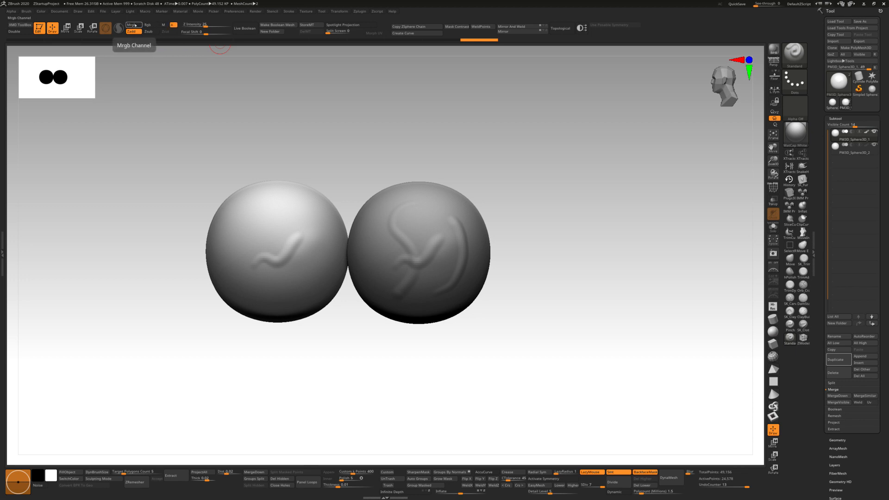
left_click(133, 25)
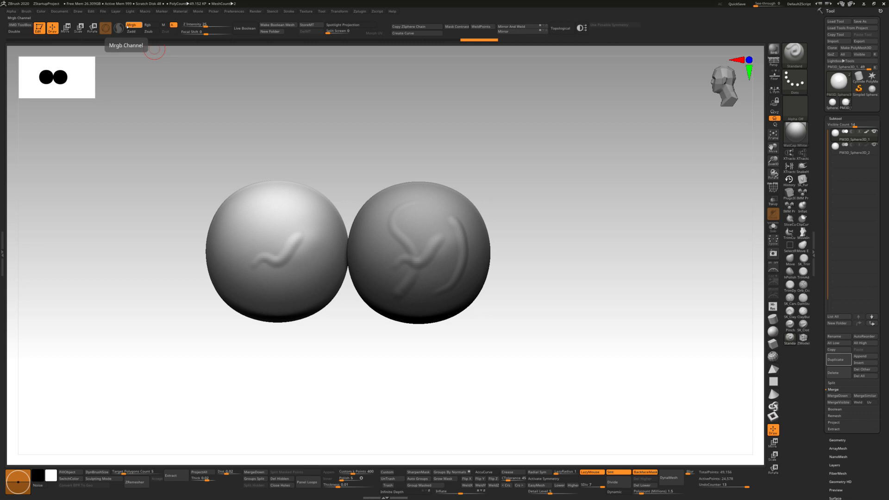
mouse_move(859, 138)
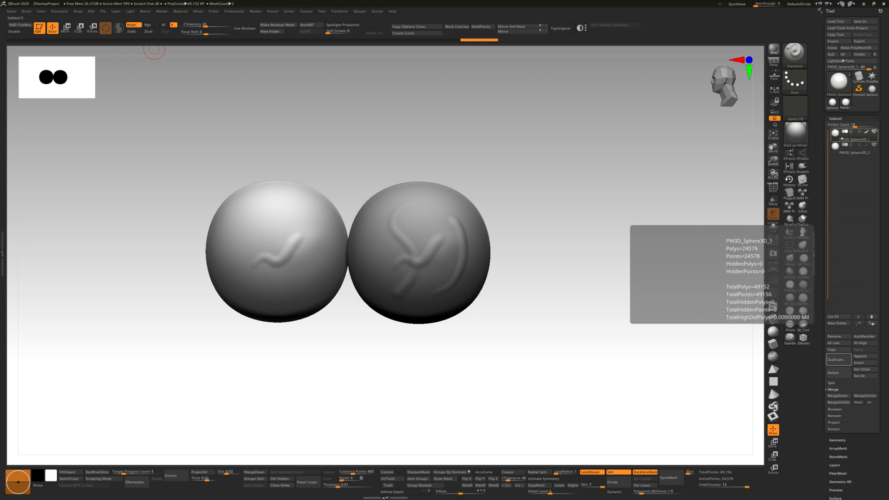
left_click(802, 138)
left_click(575, 219)
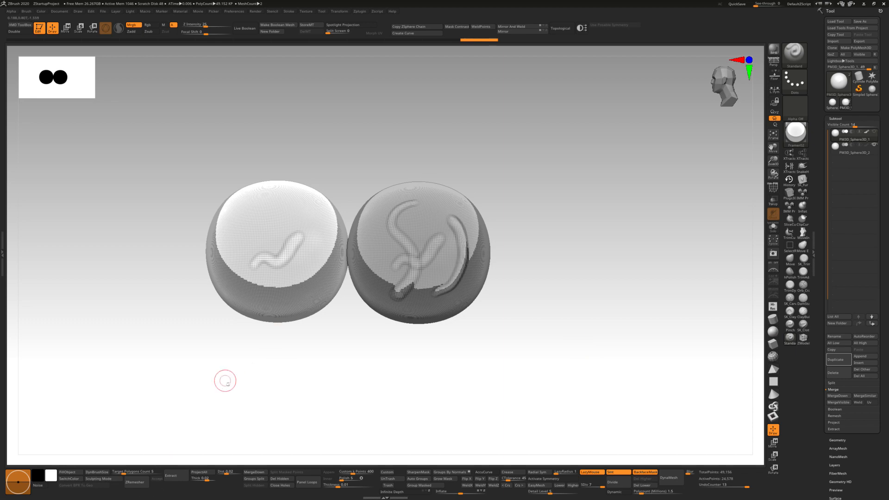
left_click(72, 473)
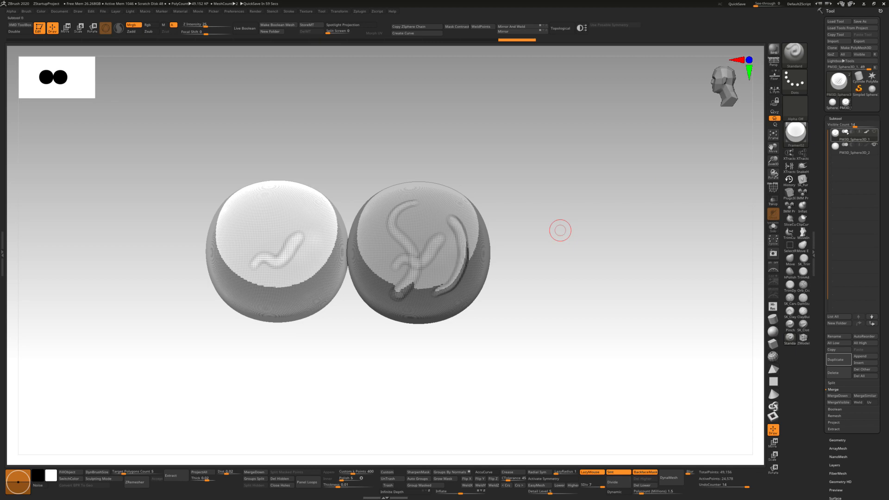
Step: Select the second subtool, hide the first one, and switch the material to MatCap Red Wax
left_click(852, 153)
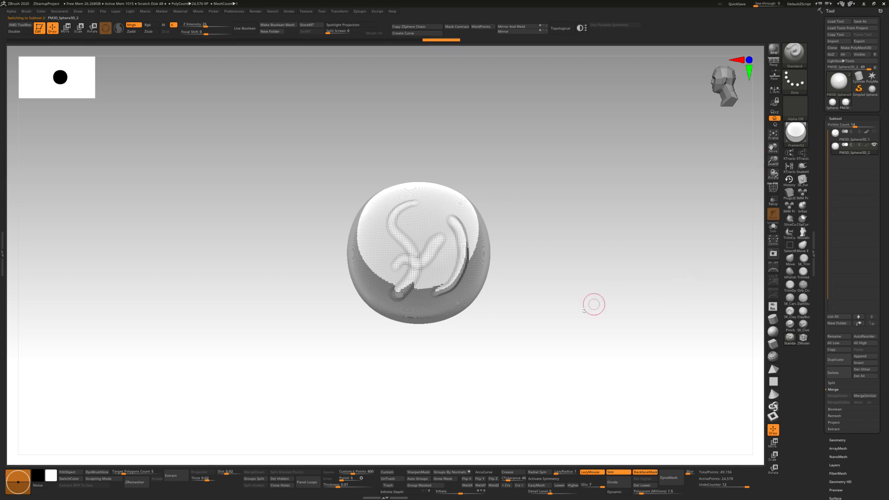
left_click(796, 133)
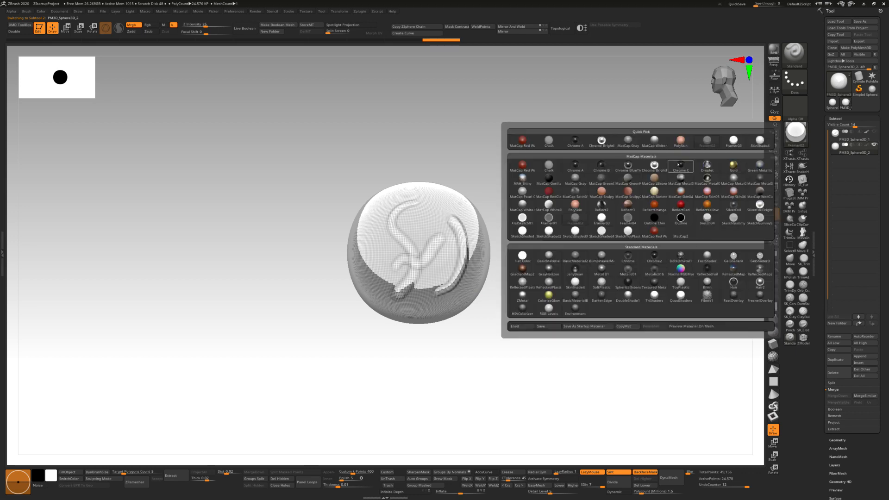
left_click(526, 169)
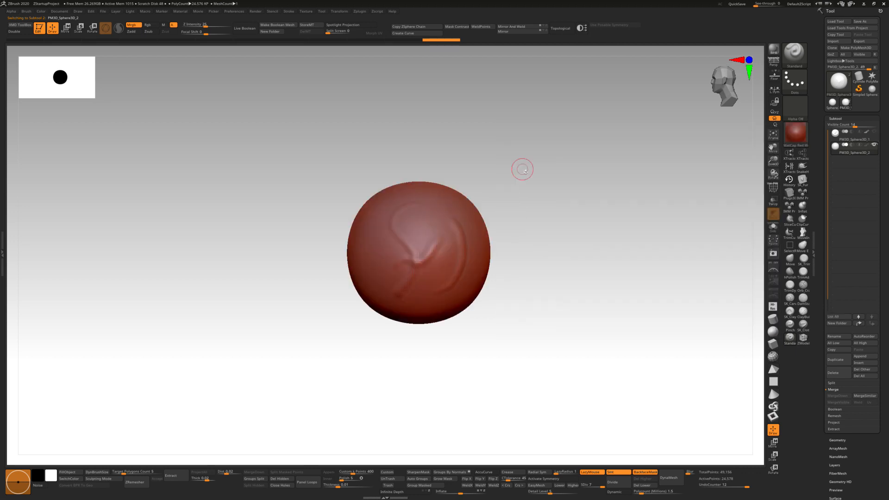
Step: Select the first subtool, set the color to blue, and paint a MatCap Red Wax stroke on it
left_click(854, 136)
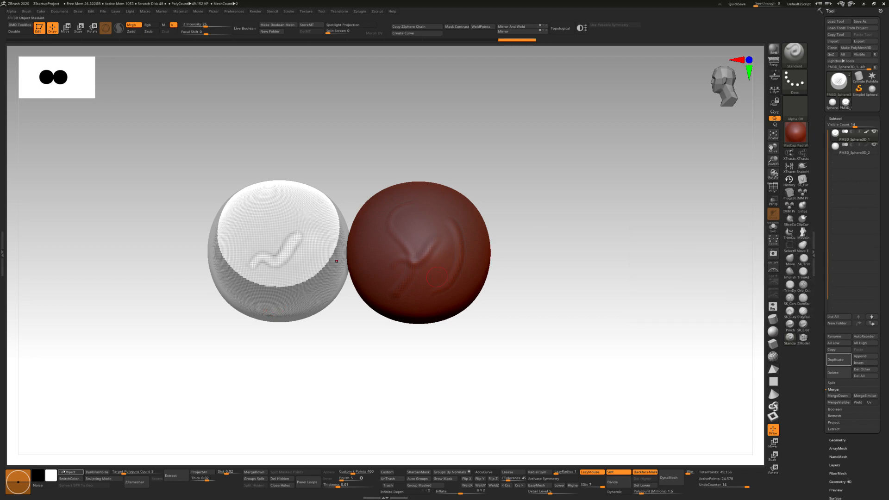
left_click_drag(40, 481, 87, 487)
mouse_move(300, 225)
left_mouse_down()
mouse_move(292, 269)
mouse_move(296, 222)
mouse_move(301, 244)
mouse_move(296, 237)
mouse_move(283, 252)
mouse_move(300, 265)
left_mouse_up()
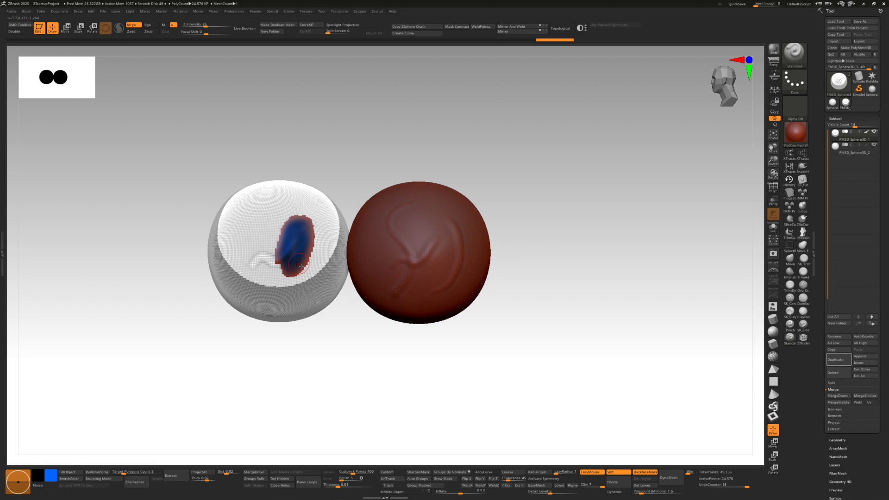
Step: Switch the material to Framer03 and paint over the blue stroke on the first subtool
left_click(795, 132)
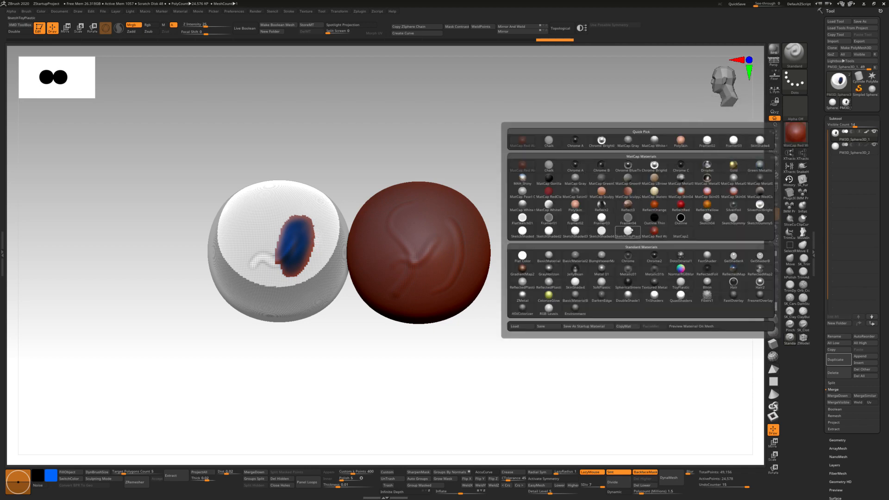
left_click(605, 221)
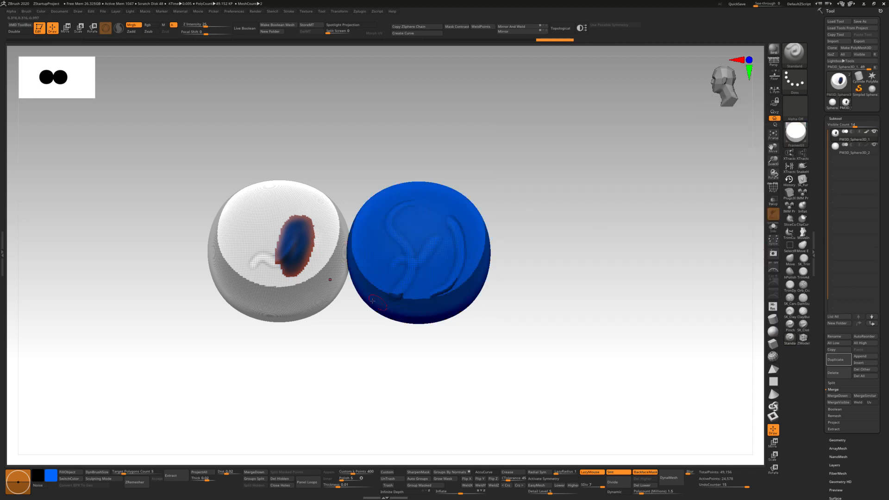
mouse_move(292, 267)
left_mouse_down()
mouse_move(289, 227)
mouse_move(283, 237)
mouse_move(296, 259)
mouse_move(313, 241)
mouse_move(307, 260)
mouse_move(314, 230)
mouse_move(305, 262)
left_mouse_up()
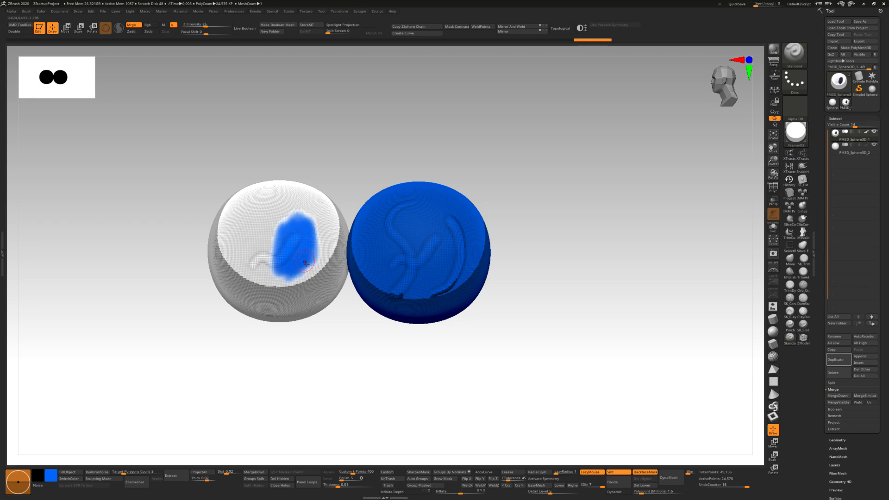
Step: Toggle polypaint on and off for the second subtool and turn it off for the first subtool
left_click(874, 145)
left_click(871, 145)
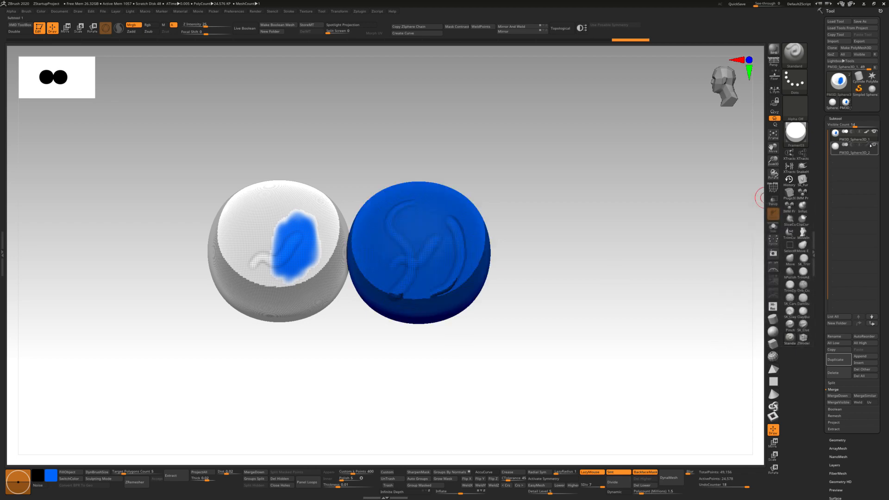
left_click(871, 147)
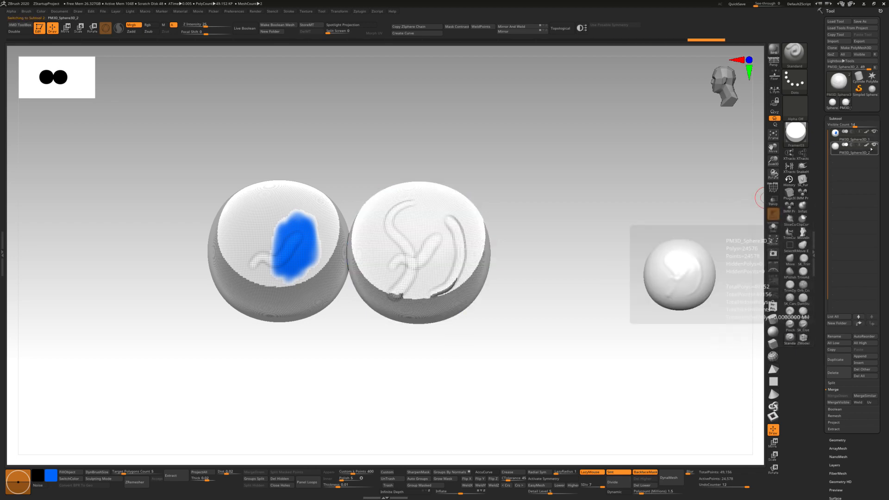
left_click(867, 133)
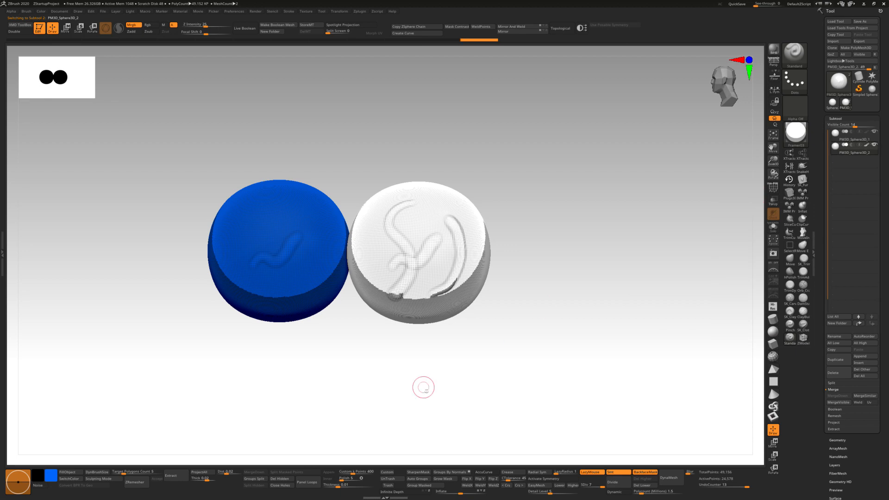
left_click(799, 132)
left_click(866, 145)
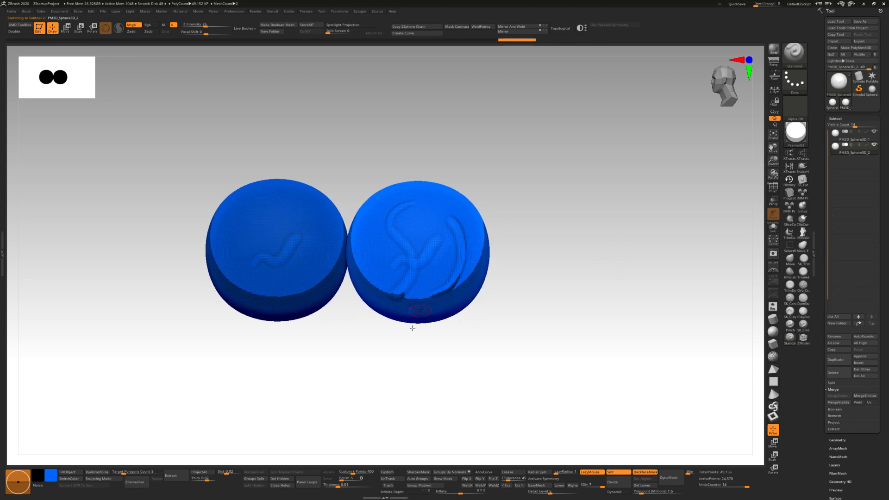
left_click(867, 146)
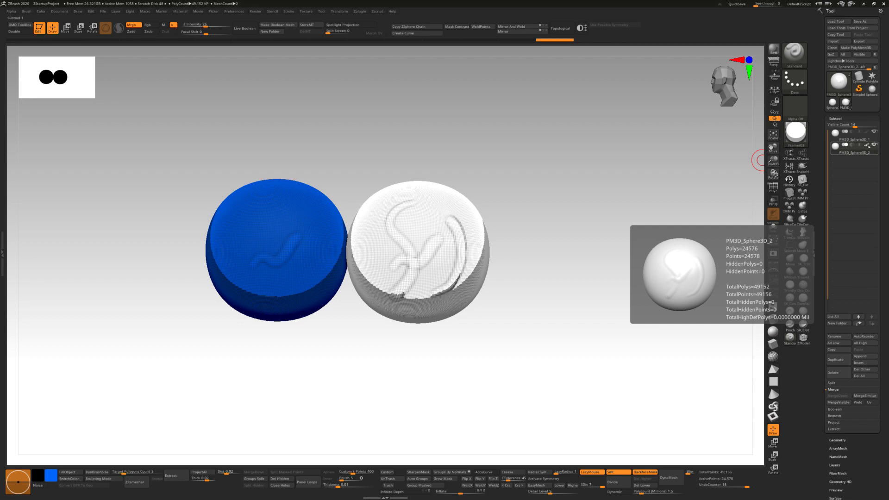
left_click(868, 145)
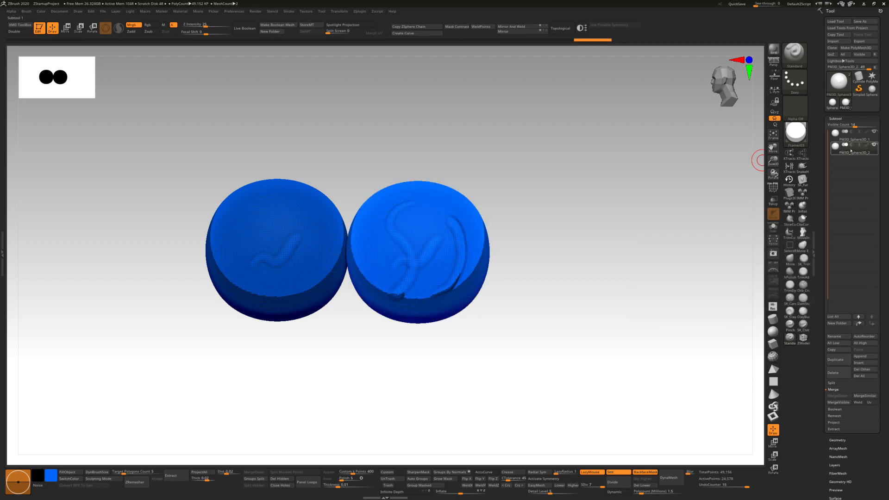
Step: Switch the material to MatCap GreenClay and re-enable polypaint on the first subtool
key("m")
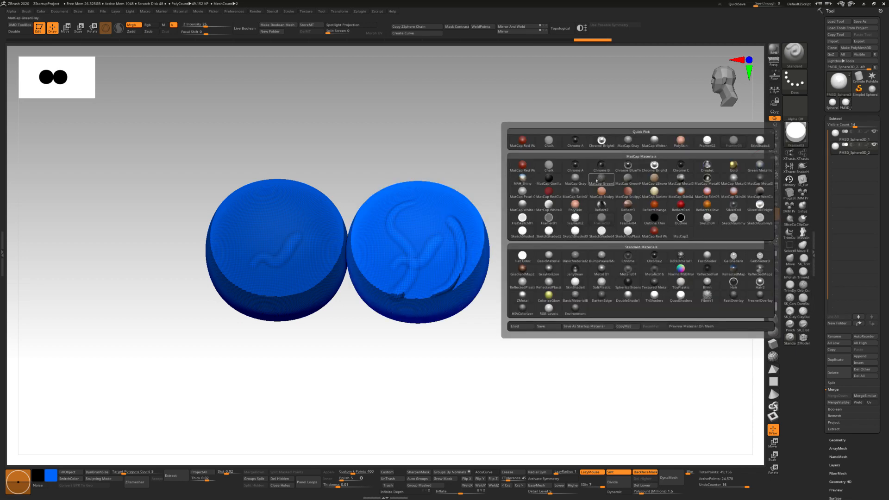
left_click(597, 180)
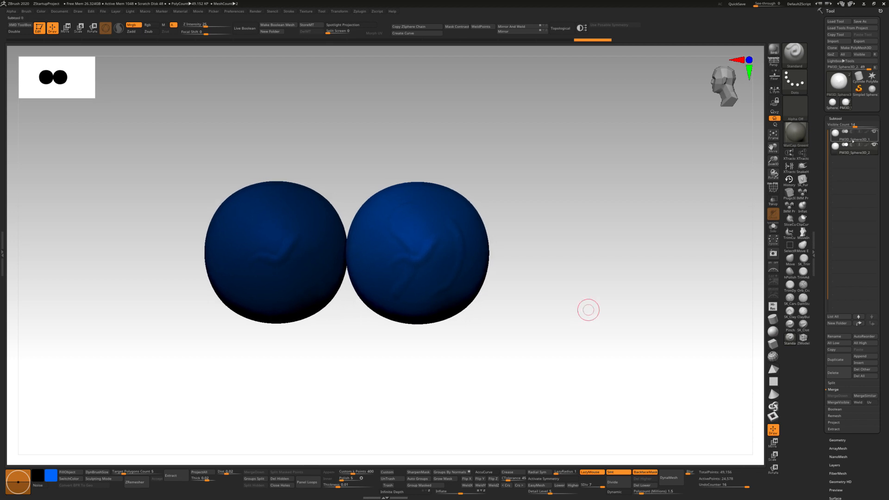
left_click(843, 137)
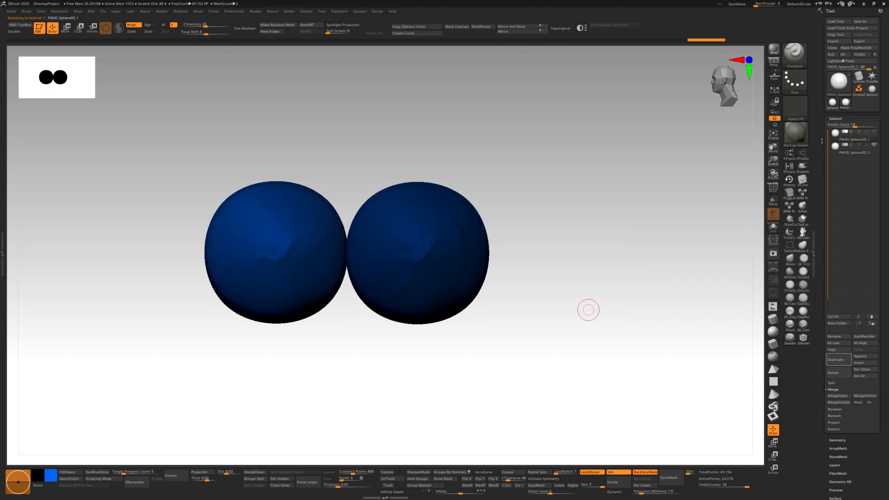
left_click(867, 132)
mouse_move(675, 274)
left_mouse_down()
mouse_move(647, 283)
mouse_move(634, 273)
left_mouse_up()
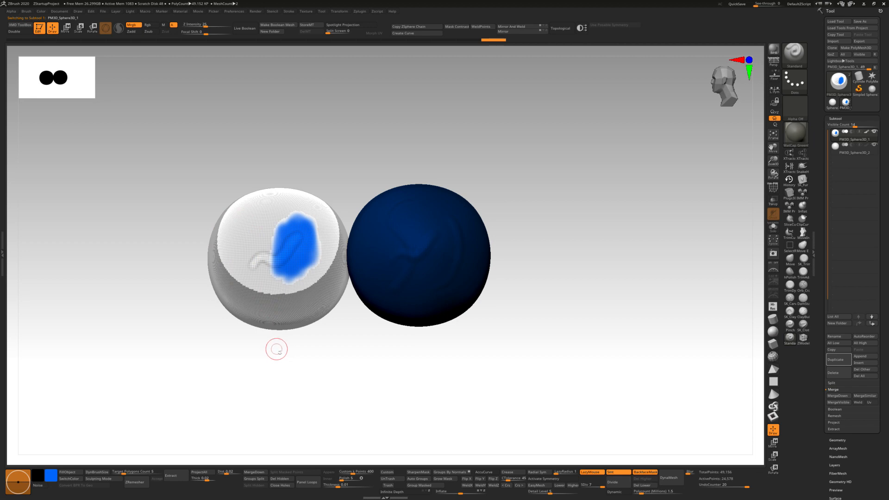
Step: Select the second subtool, set the color to white, and try the PolySkin and Chrome Bright materials
left_click(853, 152)
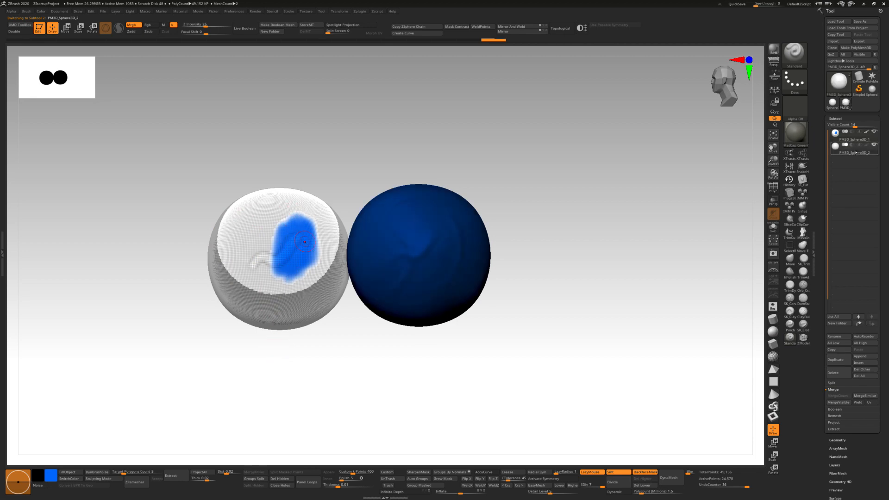
mouse_move(535, 282)
left_mouse_down()
mouse_move(547, 285)
mouse_move(537, 281)
left_mouse_up()
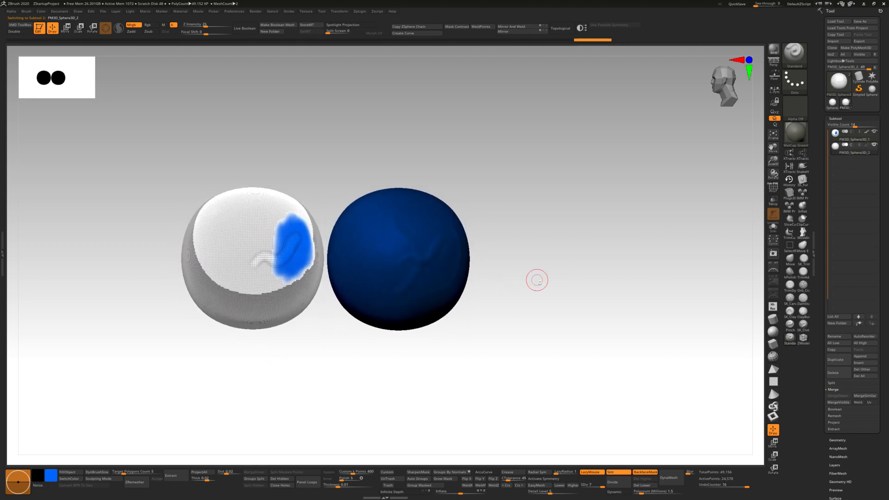
left_click(113, 478)
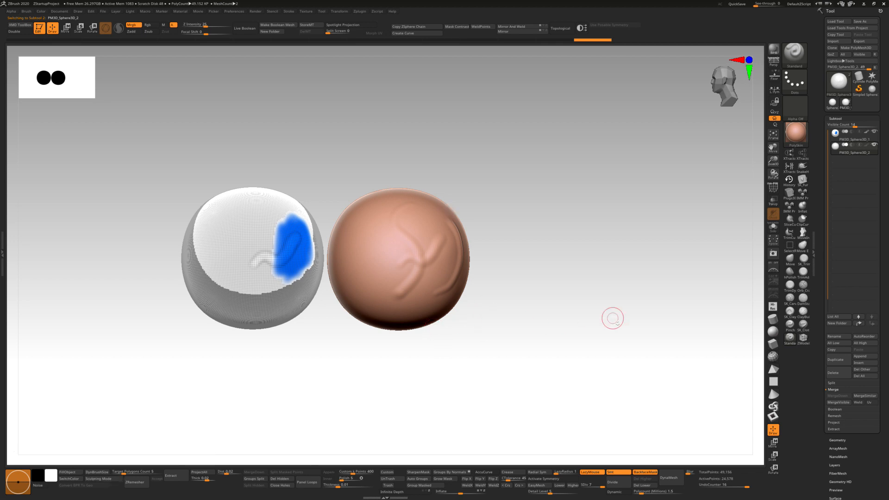
left_click_drag(612, 318, 596, 332)
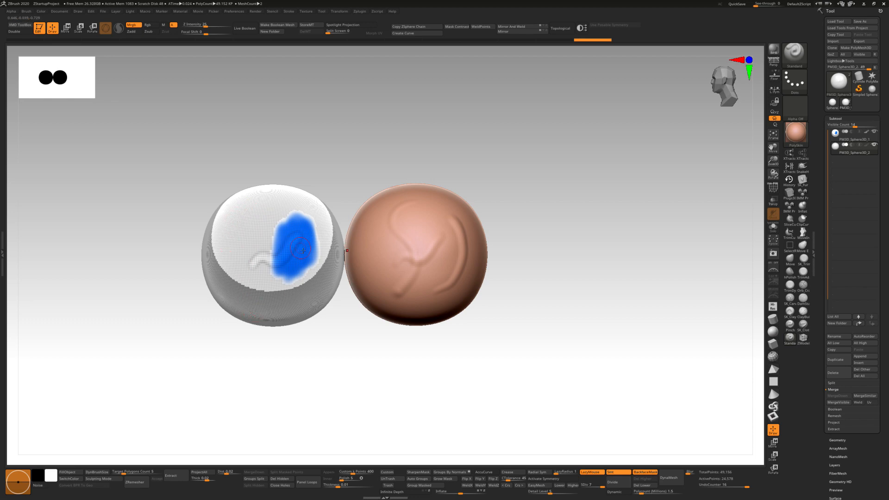
left_click(798, 135)
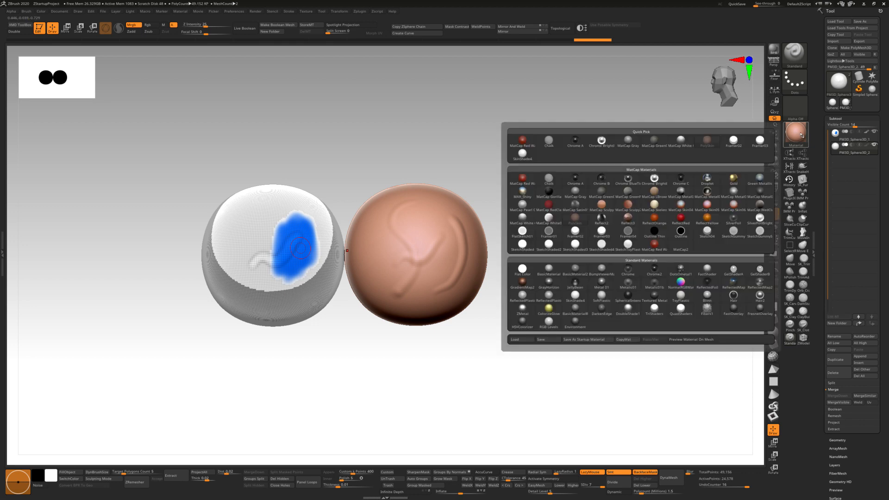
left_click(654, 179)
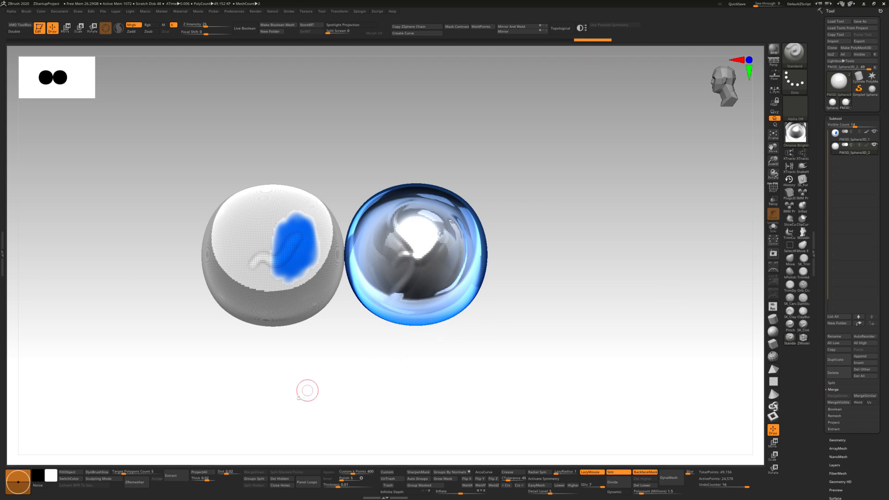
Step: Set the color to red and paint Chrome Bright strokes over the blue patch on the first subtool
left_click(51, 481)
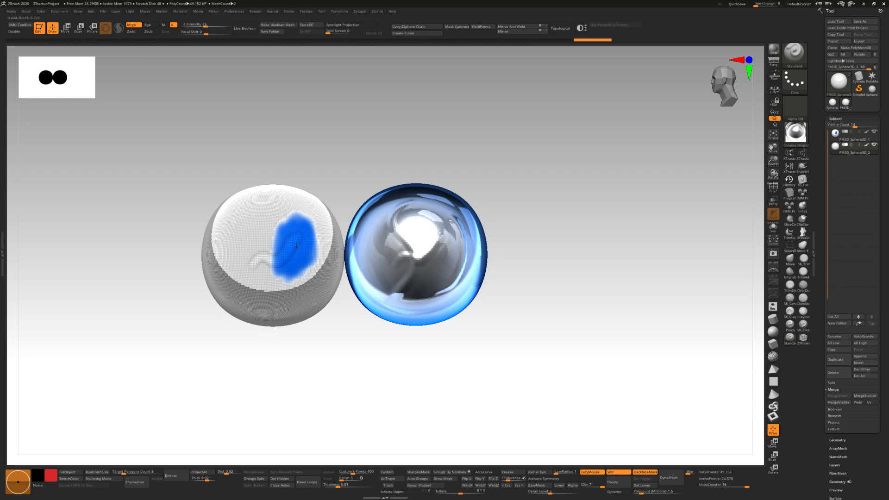
left_click(839, 137)
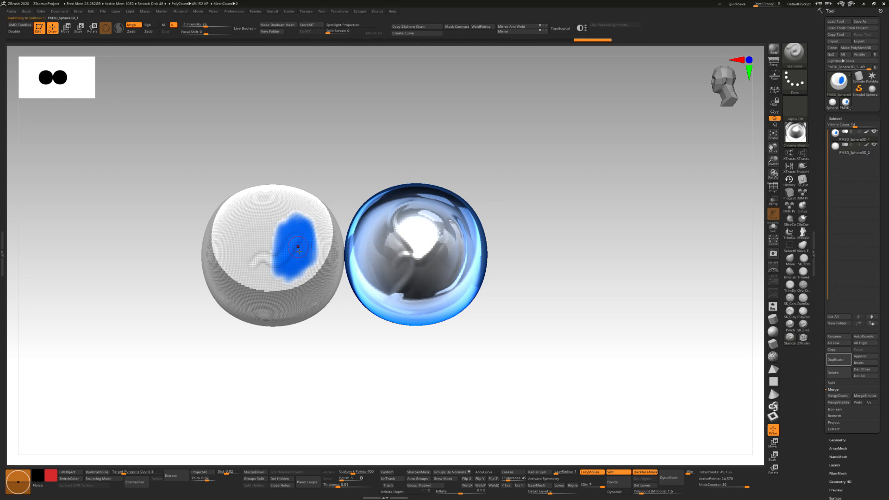
mouse_move(298, 247)
left_mouse_down()
mouse_move(291, 257)
mouse_move(284, 241)
mouse_move(278, 251)
mouse_move(287, 227)
mouse_move(314, 243)
left_mouse_up()
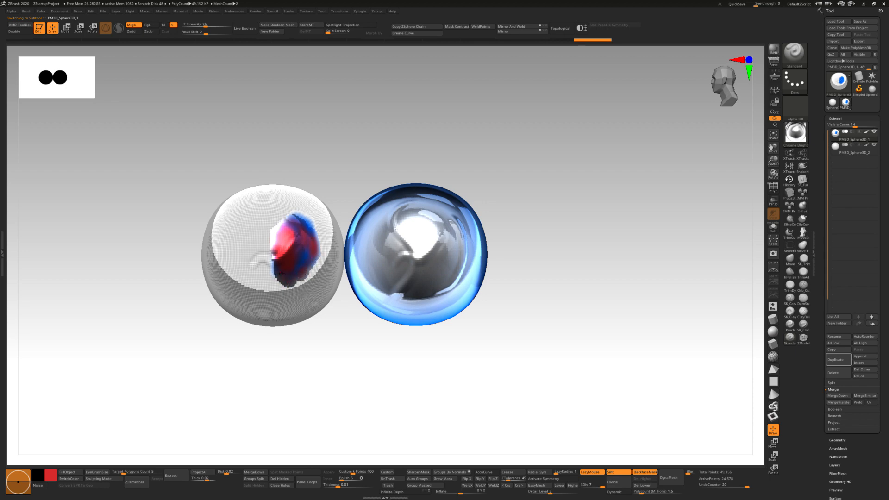
mouse_move(282, 274)
left_mouse_down()
mouse_move(280, 214)
mouse_move(315, 230)
mouse_move(271, 253)
left_mouse_up()
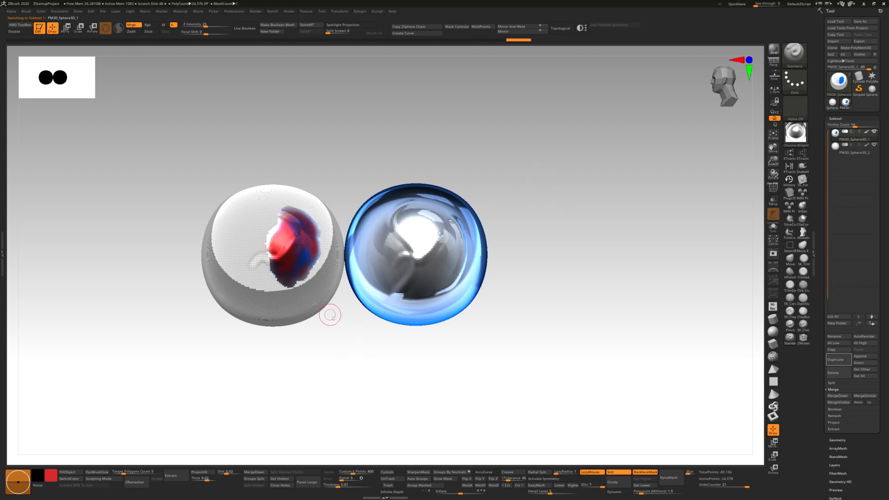
mouse_move(354, 351)
left_mouse_down()
mouse_move(343, 333)
mouse_move(369, 384)
mouse_move(350, 371)
left_mouse_up()
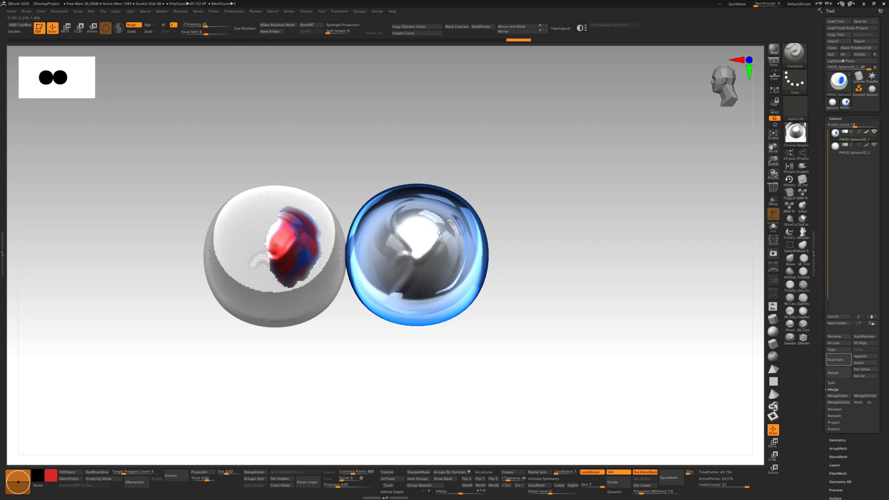
left_click_drag(275, 232, 283, 260)
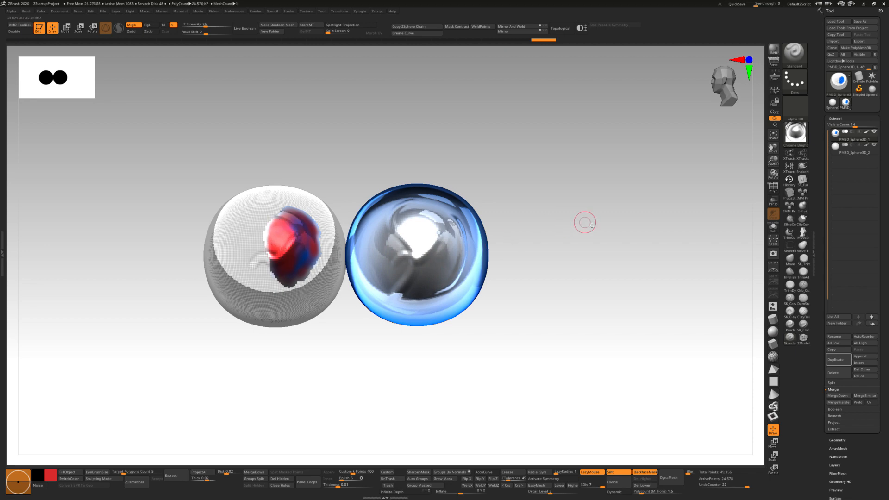
Step: Switch the current material to Reflect3
left_click_drag(585, 222, 593, 213)
left_click(797, 137)
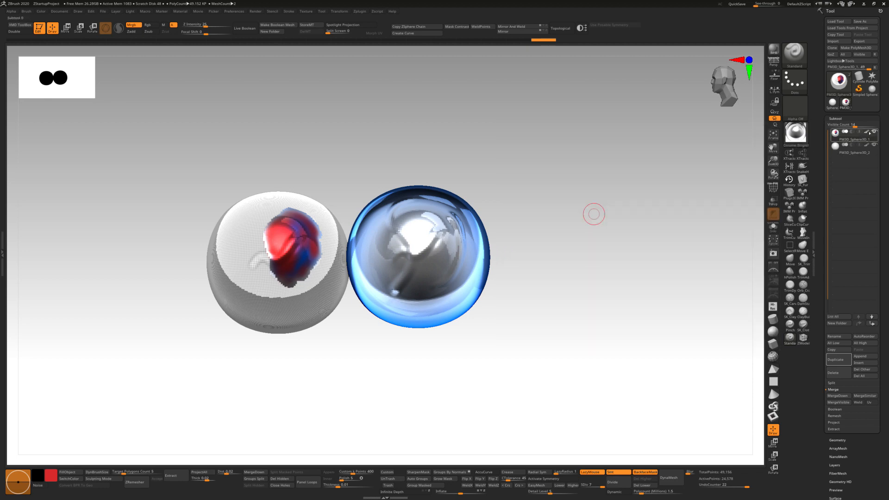
left_click(797, 138)
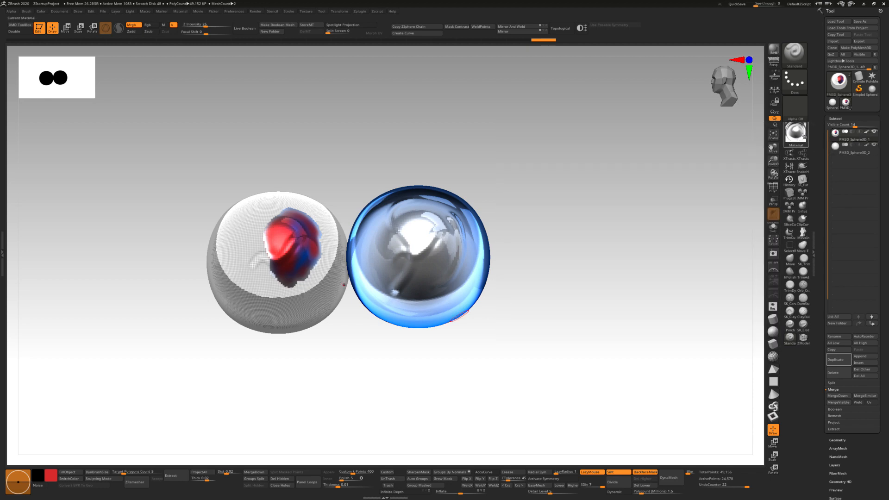
left_click(802, 135)
mouse_move(755, 190)
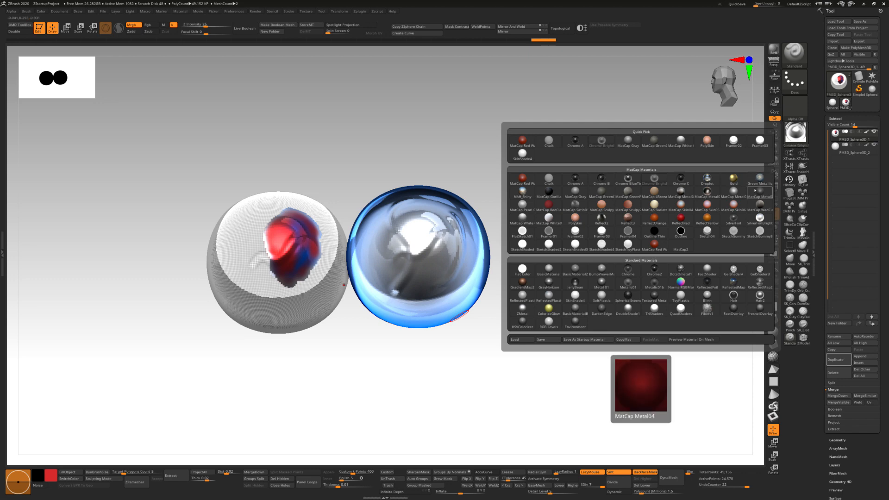
left_click(628, 216)
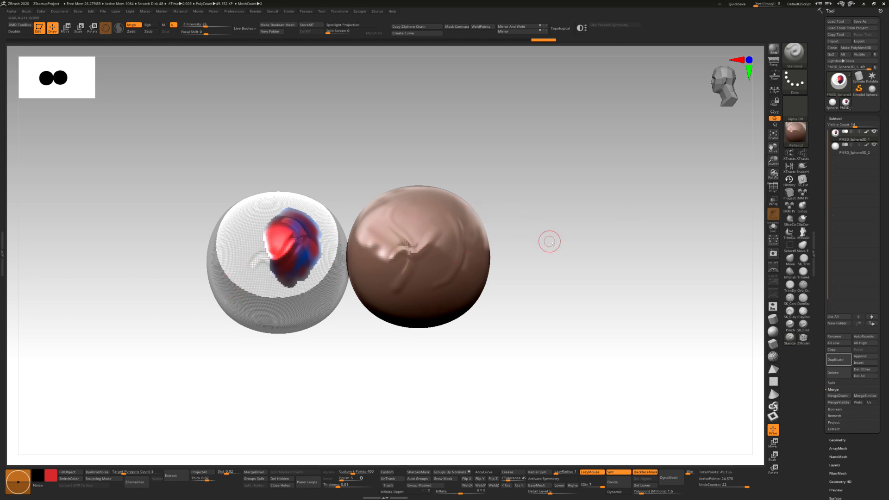
Step: Set the color to white and paint a Reflect3 patch on the lower-left part of the first subtool
left_click_drag(550, 242, 514, 276)
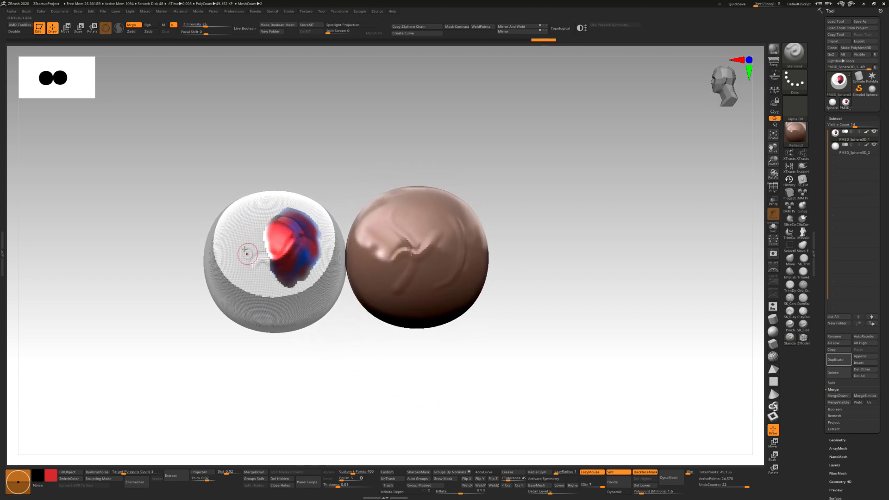
left_click(51, 475)
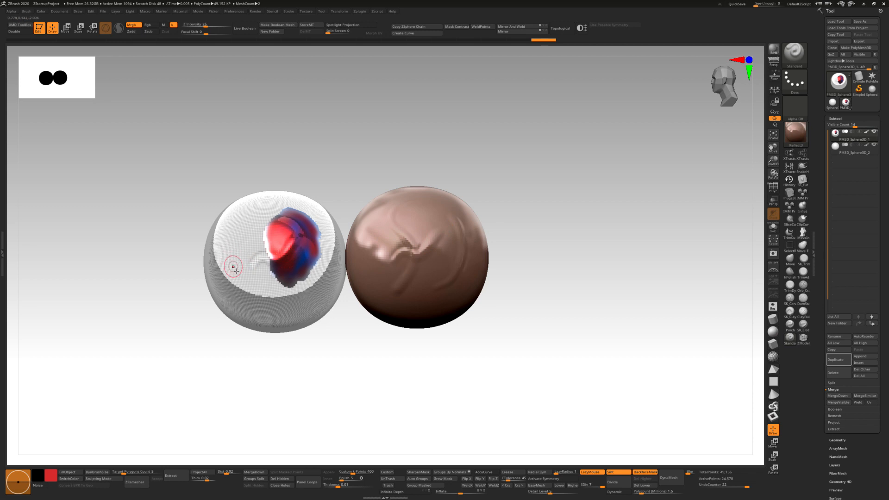
left_click(51, 475)
left_click(35, 484)
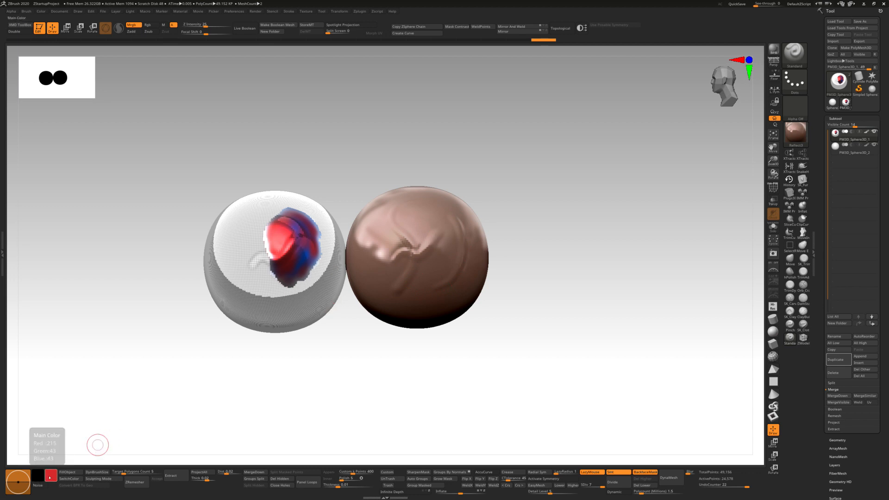
left_click(51, 475)
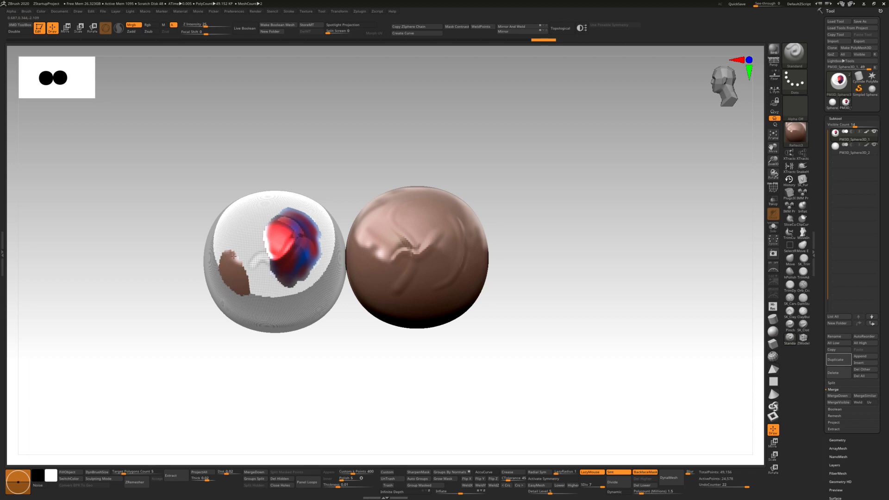
Step: Extend the white Reflect3 patch on the lower-left part of the first subtool
left_click_drag(247, 268, 246, 274)
mouse_move(343, 128)
left_mouse_down()
mouse_move(353, 121)
mouse_move(347, 115)
mouse_move(339, 125)
mouse_move(346, 134)
mouse_move(347, 125)
left_mouse_up()
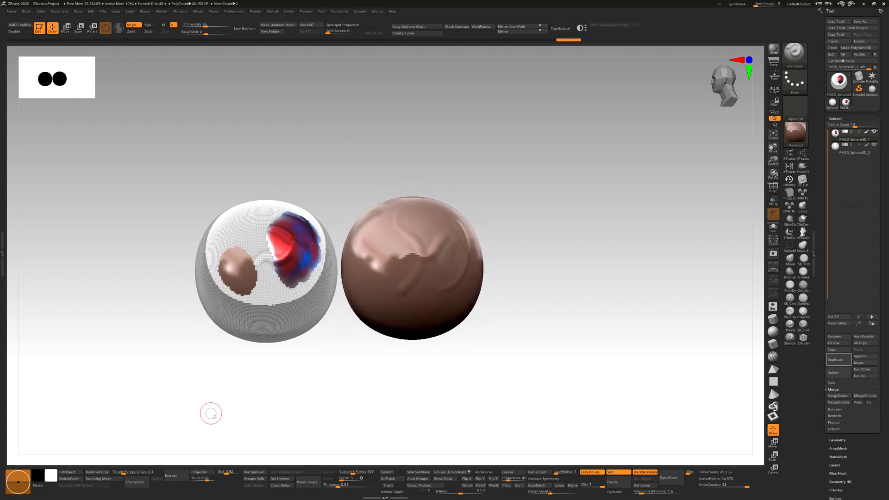
left_click_drag(360, 376, 409, 381)
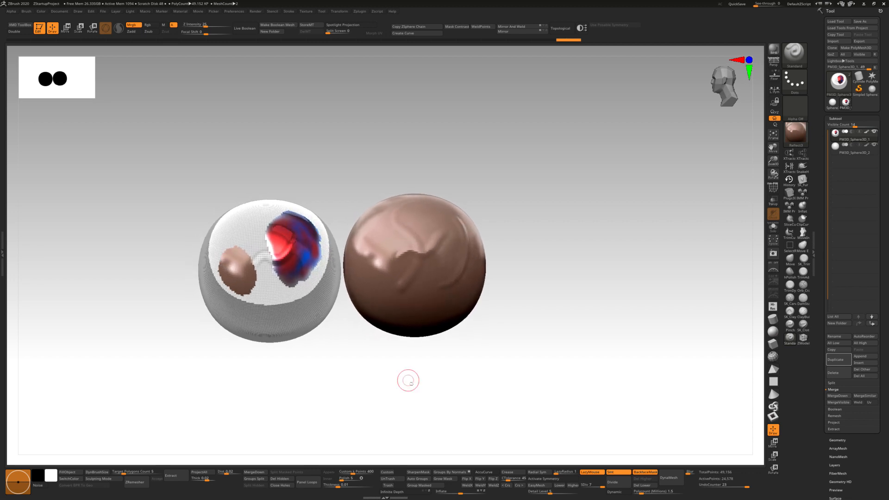
Step: Set the color to yellow and paint over the Reflect3 patch on the first subtool
left_click(47, 475)
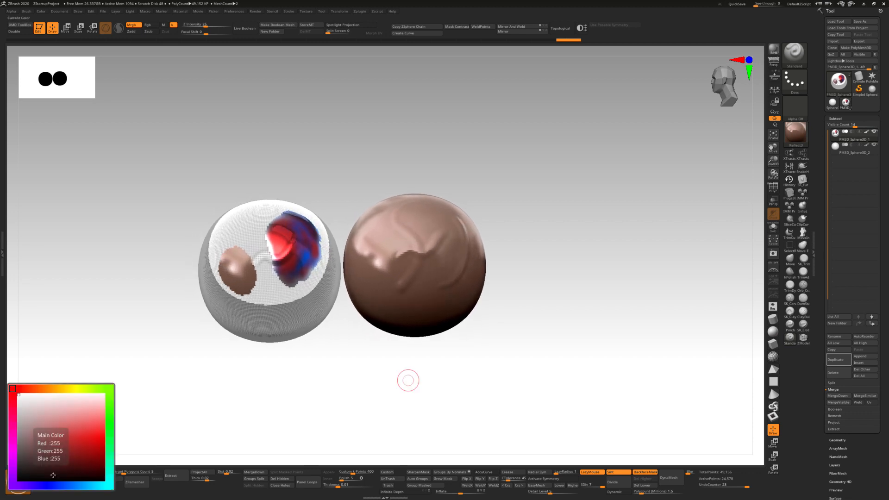
left_click(61, 464)
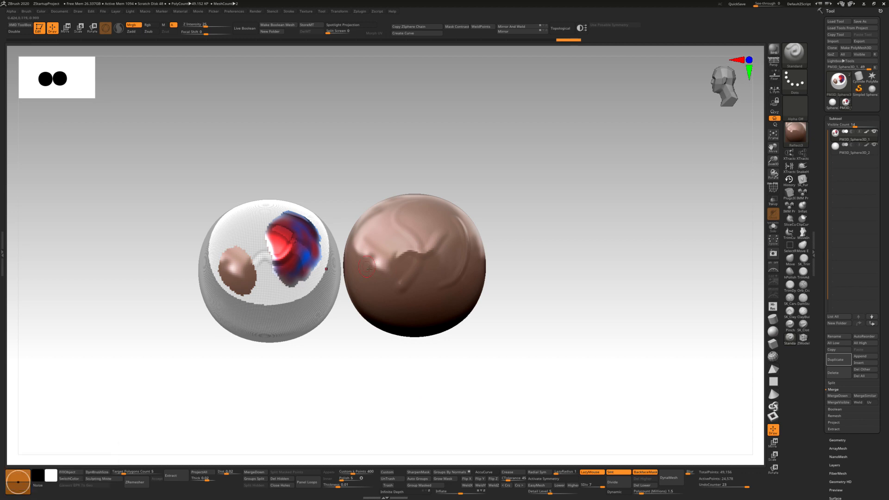
left_click(47, 479)
left_click(71, 393)
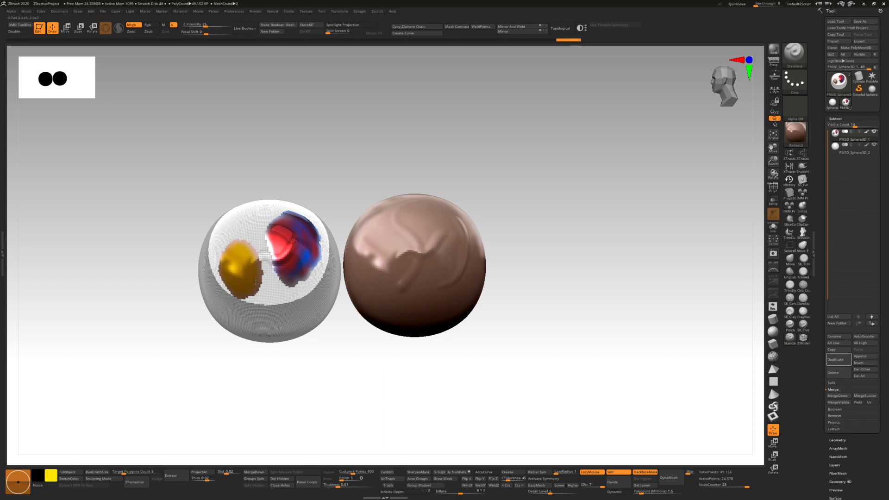
left_click_drag(255, 282, 250, 263)
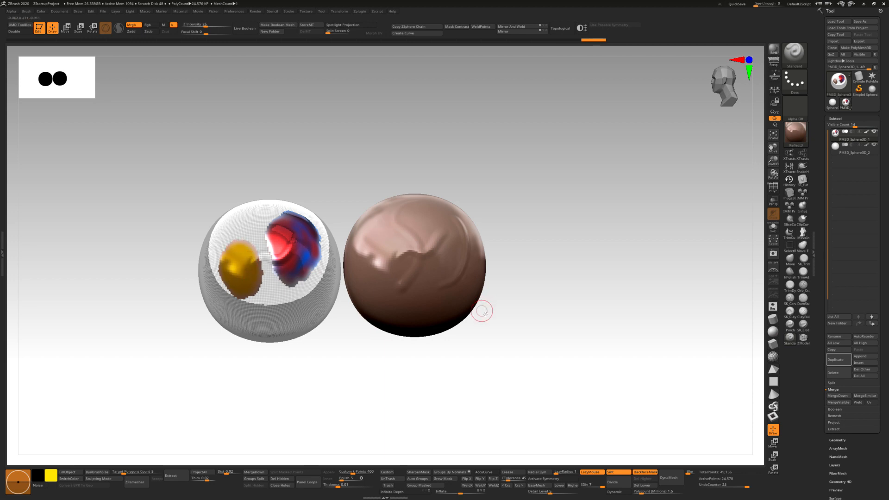
Step: Switch to the ReflectYellow material and paint a small patch near the bottom of the first subtool
left_click(796, 133)
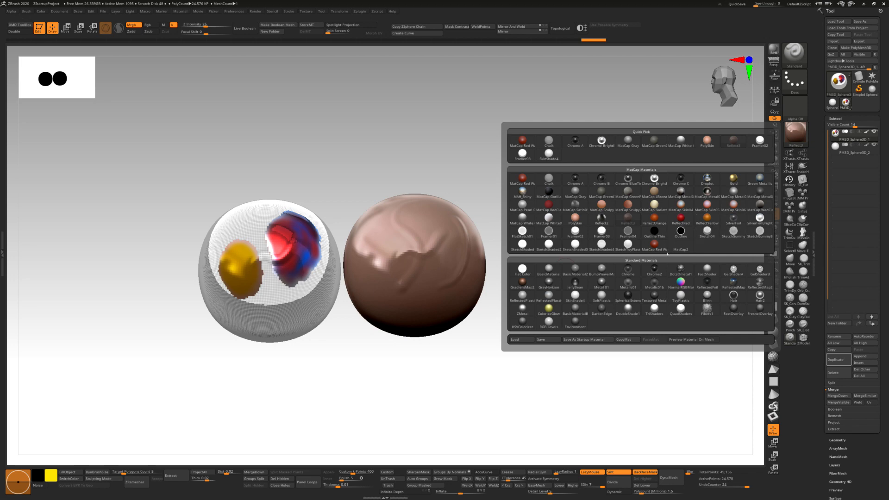
left_click(707, 224)
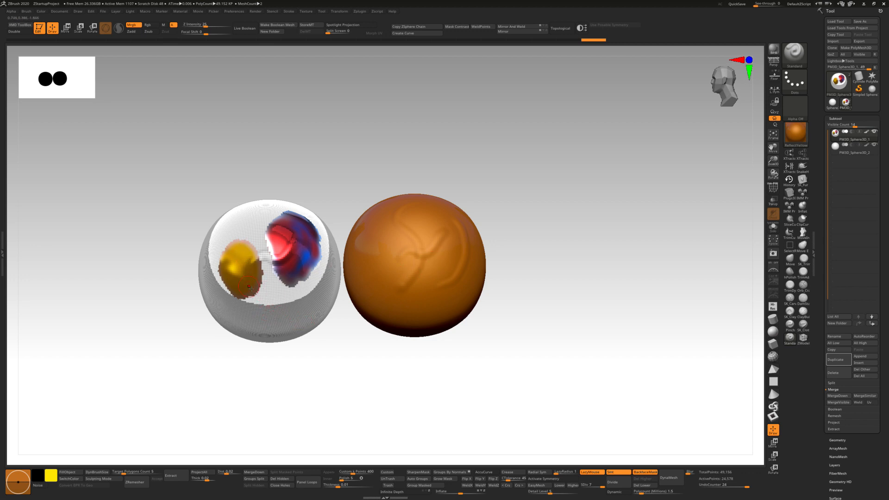
mouse_move(274, 320)
left_mouse_down()
mouse_move(287, 315)
mouse_move(278, 321)
left_mouse_up()
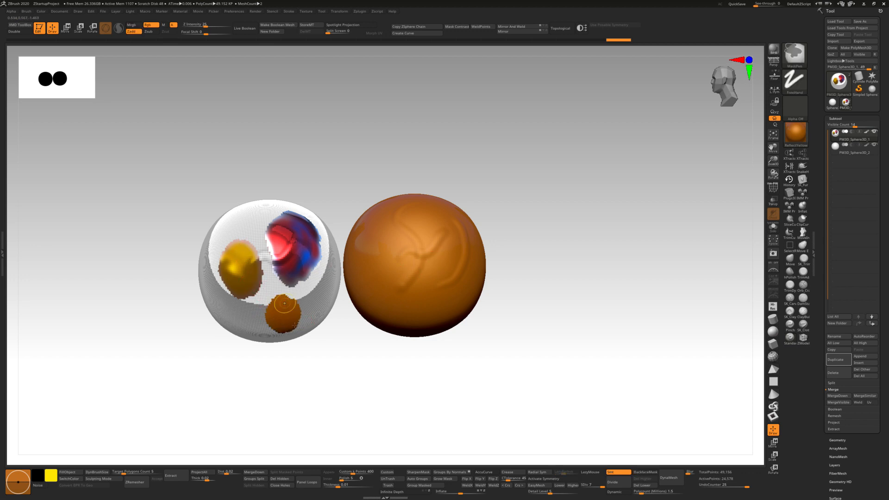
right_click_drag(283, 293, 285, 307, "ctrl")
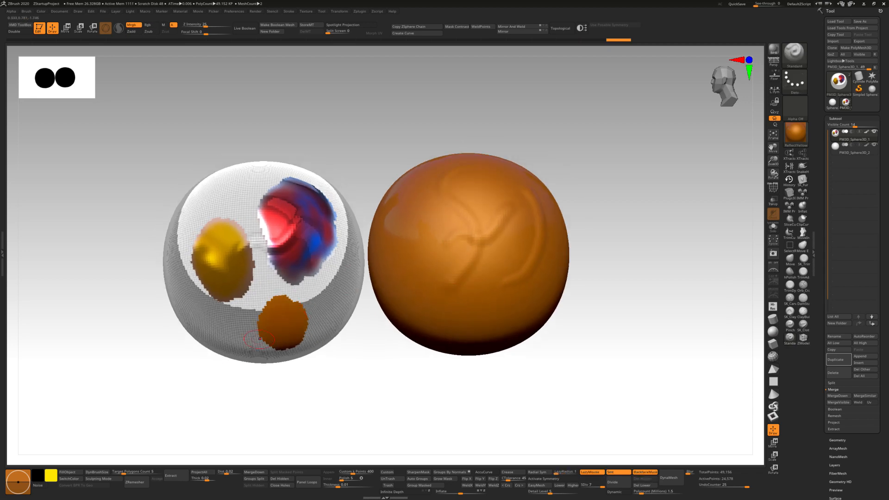
Step: Set the color to white and paint over the ReflectYellow patch on the first subtool
left_click(54, 477)
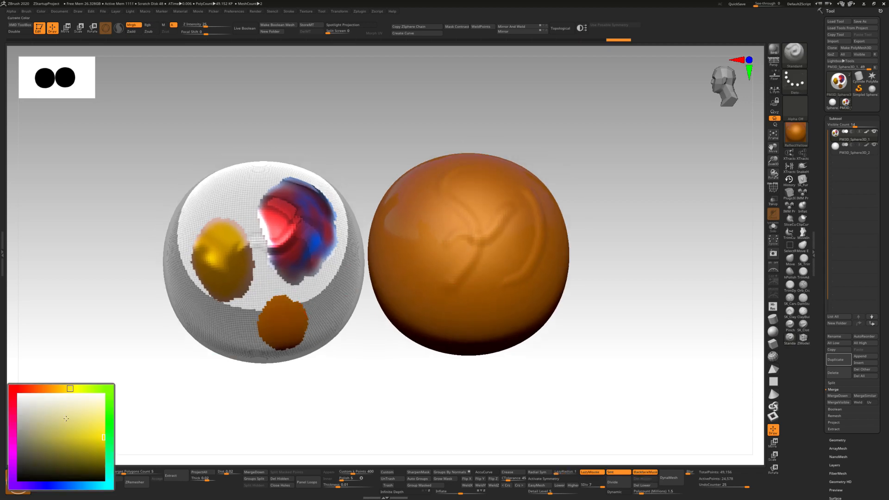
left_click(23, 396)
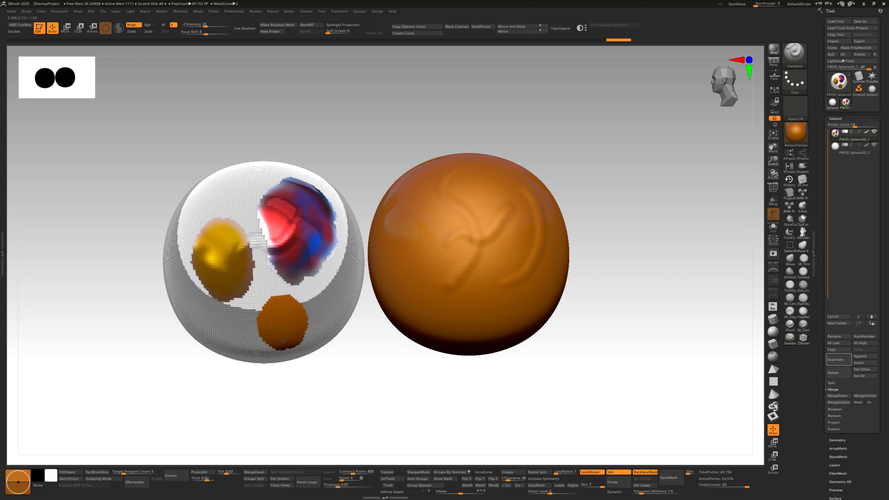
right_click_drag(283, 342, 539, 224)
Step: Set the color to dark red and paint strokes over the ReflectYellow patch on the first subtool
left_click(49, 482)
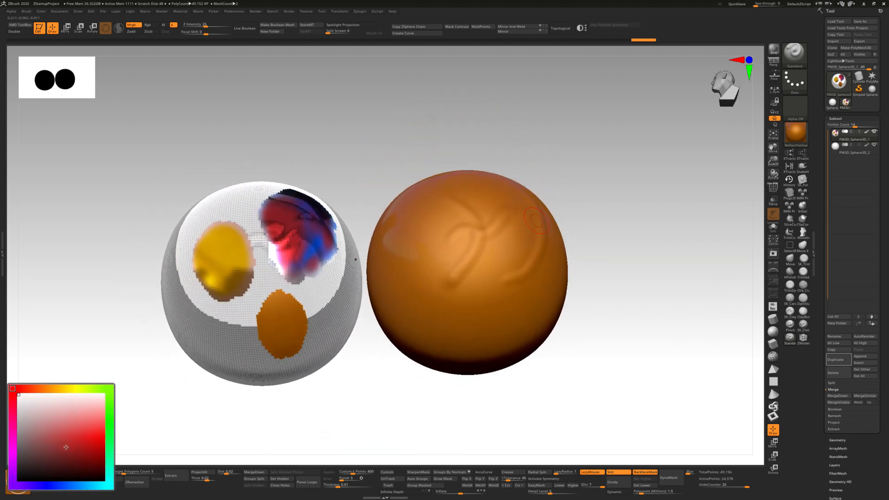
left_click(92, 453)
mouse_move(270, 317)
left_mouse_down()
mouse_move(271, 343)
mouse_move(259, 305)
mouse_move(301, 343)
mouse_move(288, 348)
mouse_move(278, 301)
left_mouse_up()
mouse_move(278, 301)
right_mouse_down()
mouse_move(260, 304)
mouse_move(280, 314)
right_mouse_up()
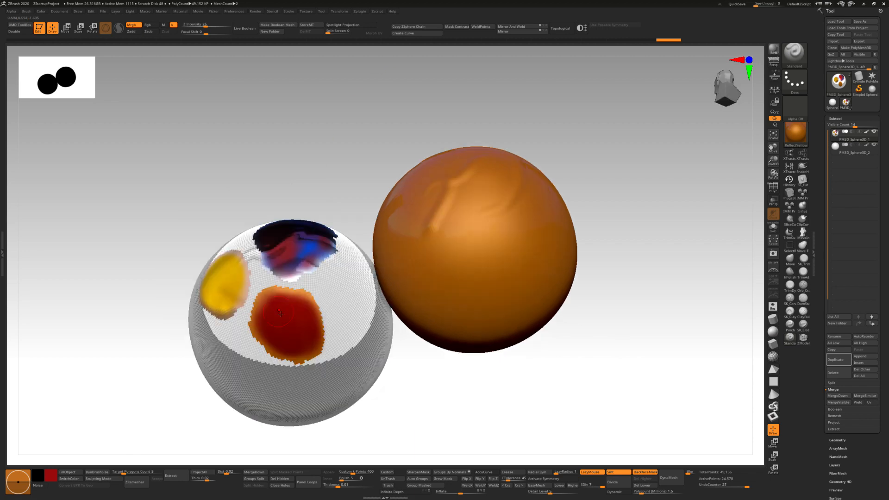
left_click_drag(278, 298, 263, 332)
mouse_move(700, 320)
left_mouse_down()
mouse_move(663, 306)
mouse_move(652, 323)
left_mouse_up()
left_click_drag(608, 271, 621, 306)
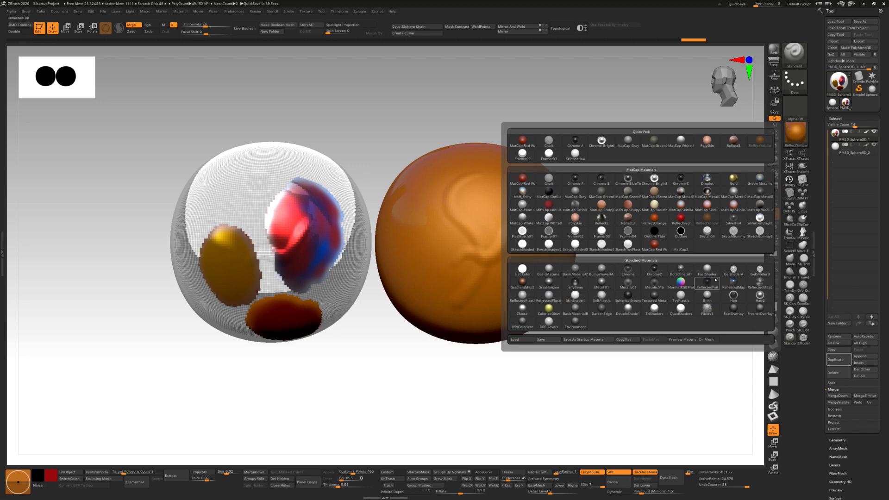
Step: Reselect the ReflectYellow material and turn off polypaint on both subtools
left_click(707, 217)
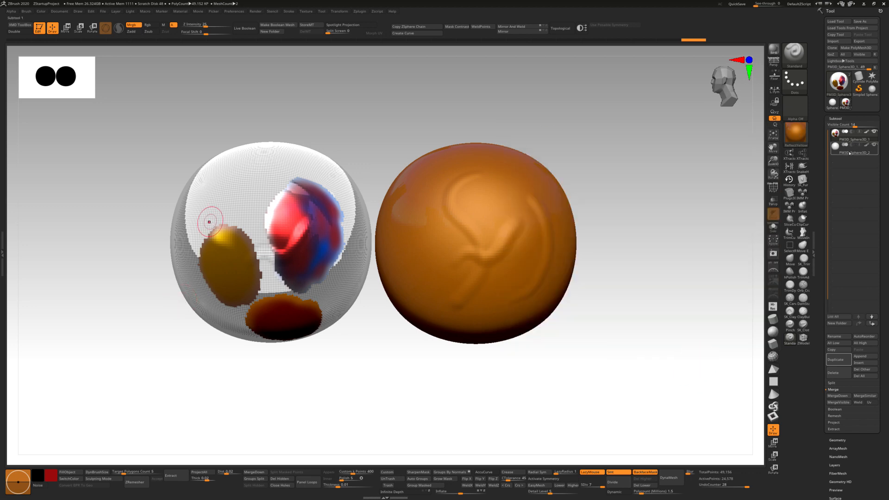
left_click(868, 138)
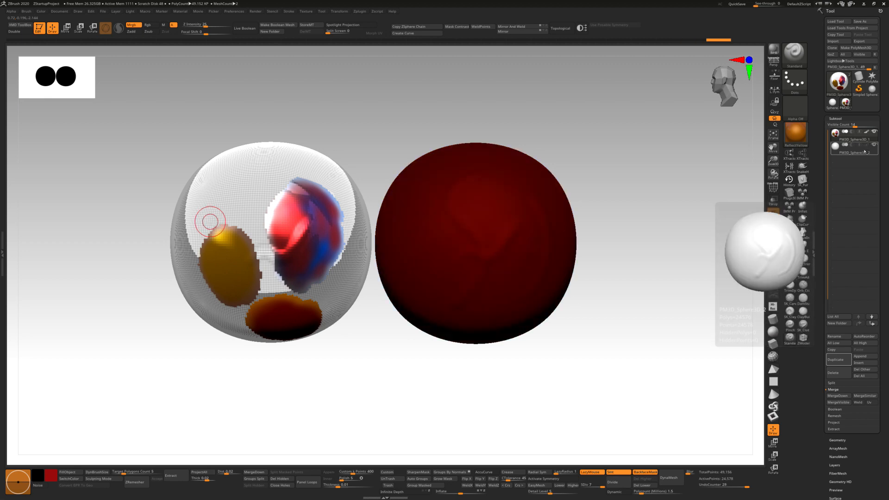
left_click(868, 133)
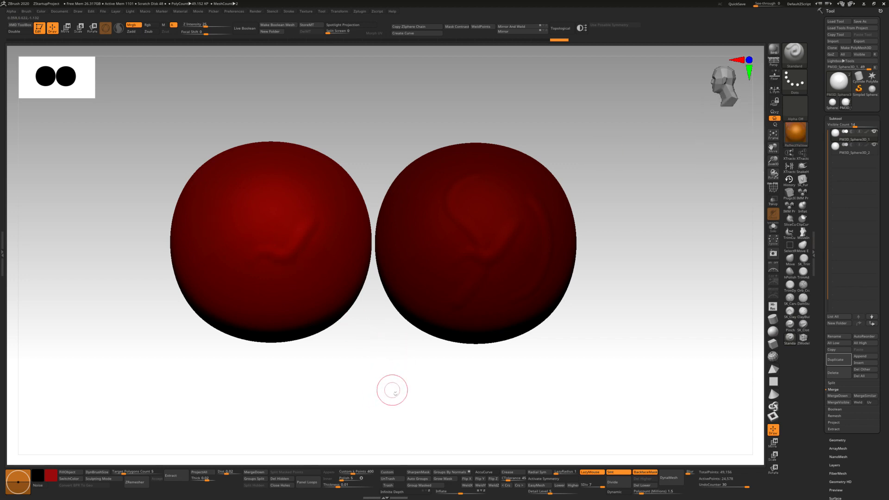
Step: Apply Sculpting Mode and turn polypaint back on for the first subtool
left_click(108, 481)
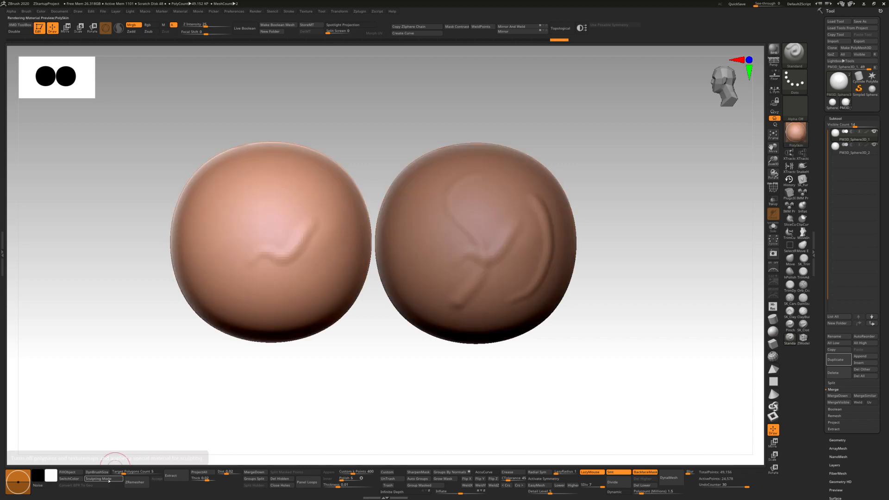
mouse_move(639, 278)
left_mouse_down()
mouse_move(627, 276)
mouse_move(641, 271)
left_mouse_up()
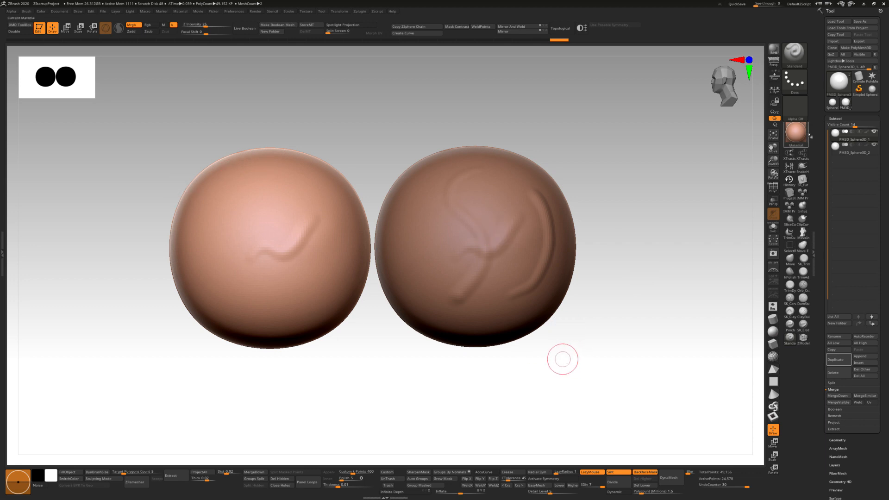
mouse_move(275, 316)
left_mouse_down()
mouse_move(325, 238)
mouse_move(333, 244)
left_mouse_up()
key("ctrl+z")
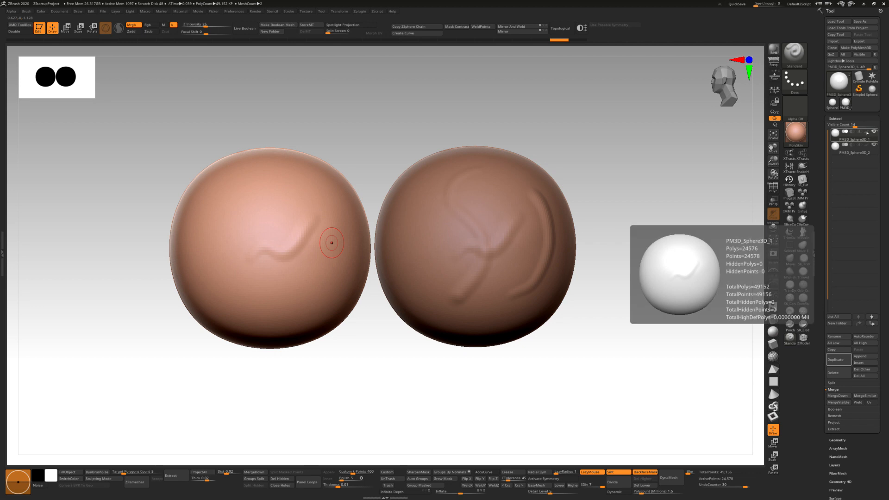
key("ctrl+shift+z")
mouse_move(573, 381)
left_mouse_down()
mouse_move(562, 385)
mouse_move(570, 383)
left_mouse_up()
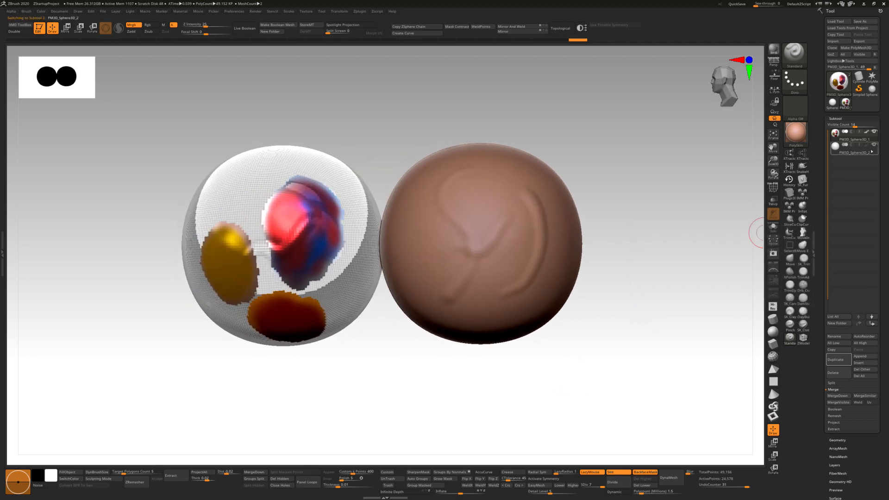
Step: Select the second subtool and set the current material to MatCap Skin05
left_click(857, 152)
mouse_move(607, 246)
left_mouse_down()
mouse_move(628, 256)
mouse_move(619, 248)
left_mouse_up()
mouse_move(867, 145)
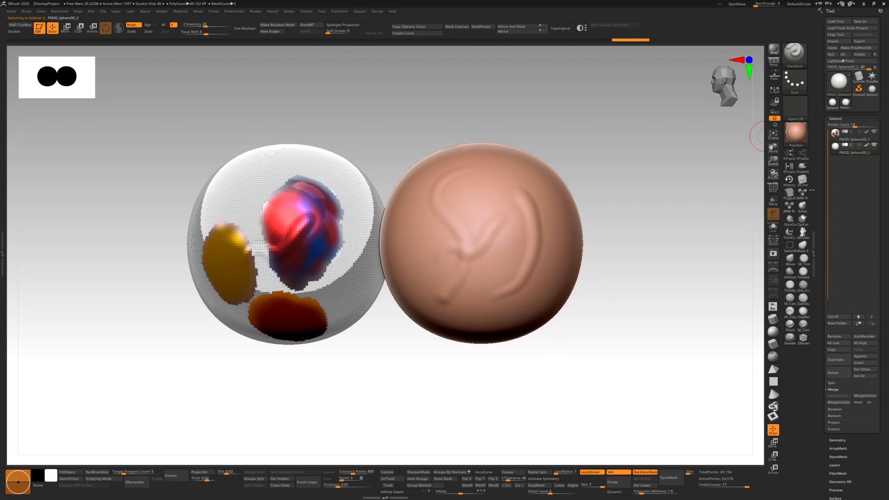
left_click(797, 133)
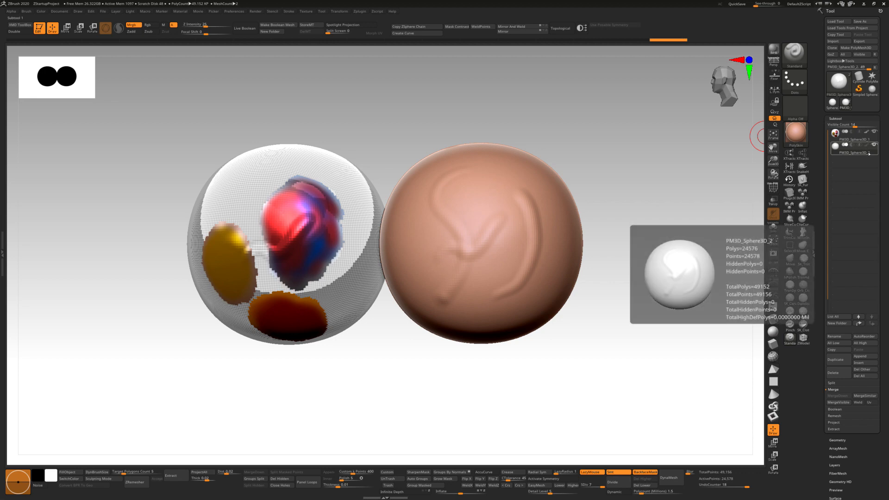
left_click(796, 133)
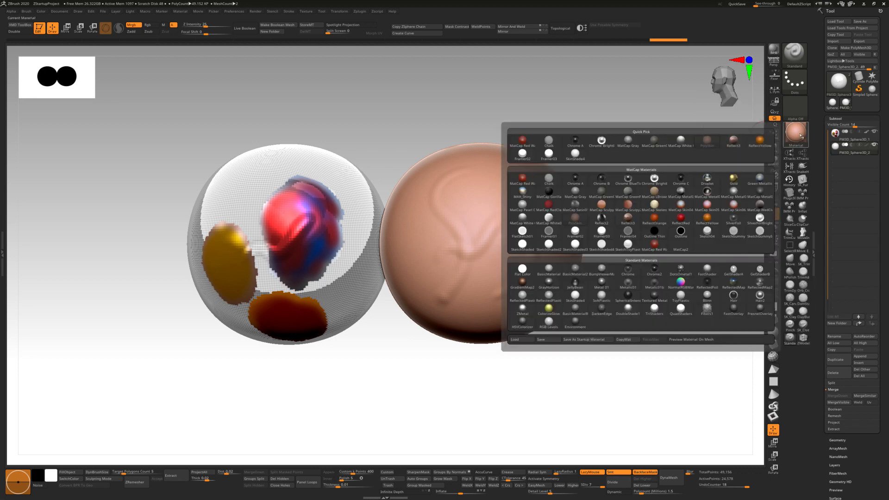
left_click(708, 205)
left_click_drag(675, 301, 672, 297)
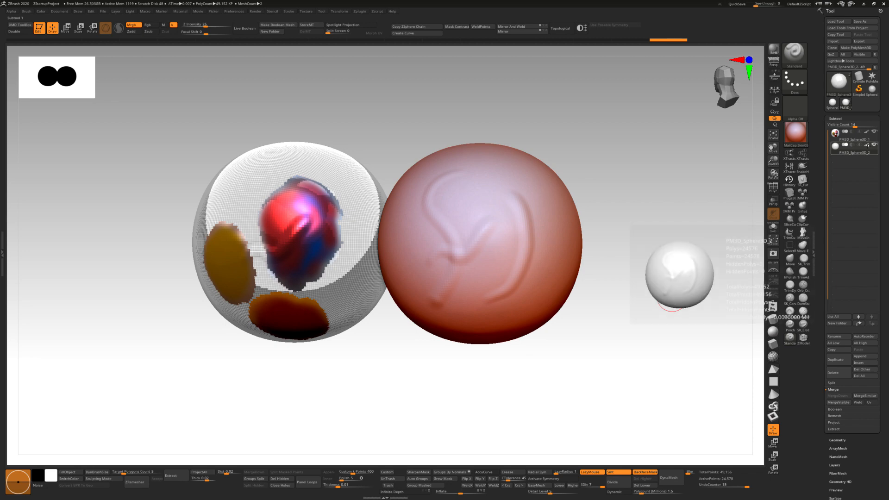
Step: Turn on polypaint for the second subtool and paint a vertical MatCap Skin05 stroke down its right side
left_click(868, 145)
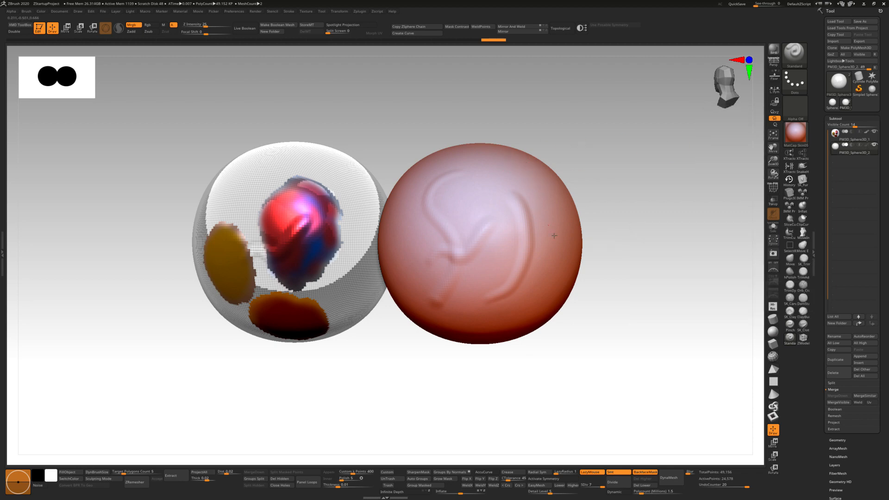
left_click_drag(538, 284, 537, 281)
left_click_drag(556, 175, 541, 228)
Step: Switch the current material to SkinShade4
left_click(796, 133)
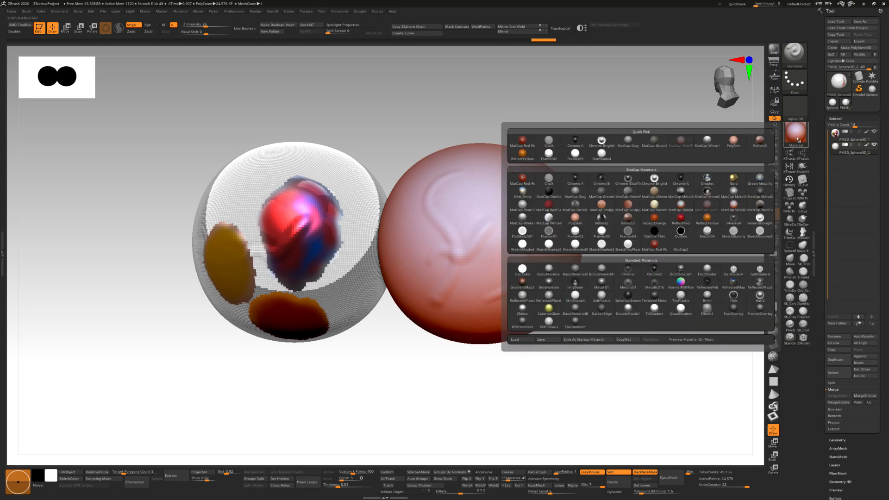
left_click(601, 154)
left_click_drag(657, 312, 635, 297)
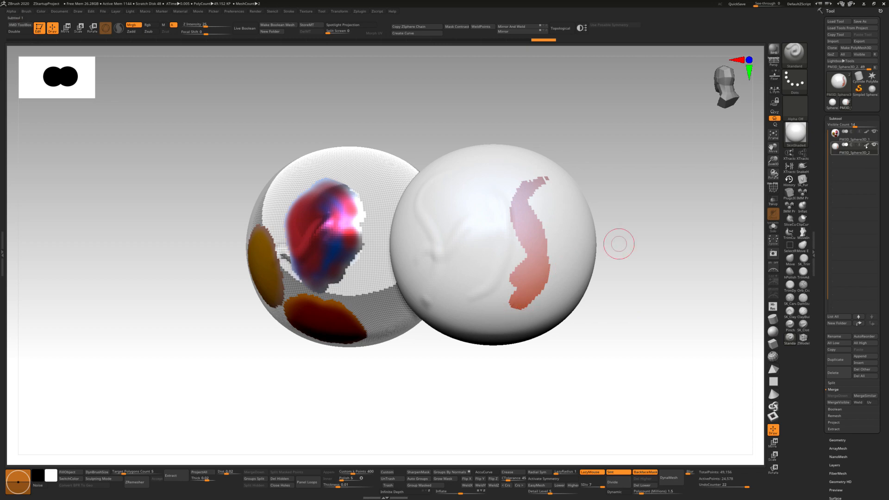
Step: Toggle the second subtool's polypaint off and back on to compare the painted stroke
mouse_move(619, 241)
left_mouse_down()
mouse_move(669, 380)
mouse_move(672, 367)
left_mouse_up()
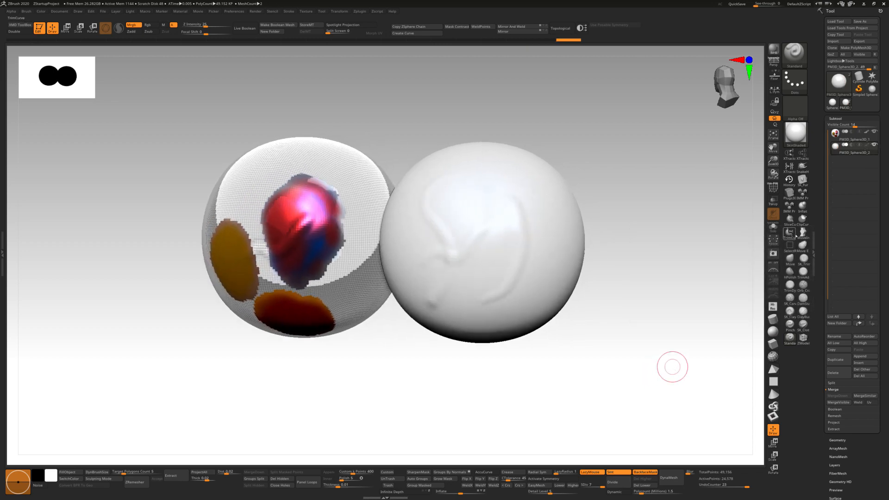
left_click(867, 146)
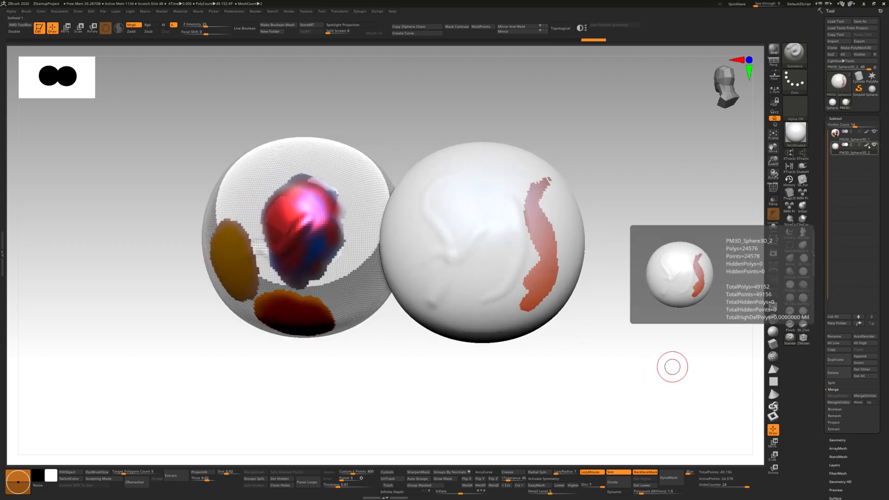
mouse_move(606, 371)
left_mouse_down()
mouse_move(611, 365)
mouse_move(610, 375)
mouse_move(601, 371)
left_mouse_up()
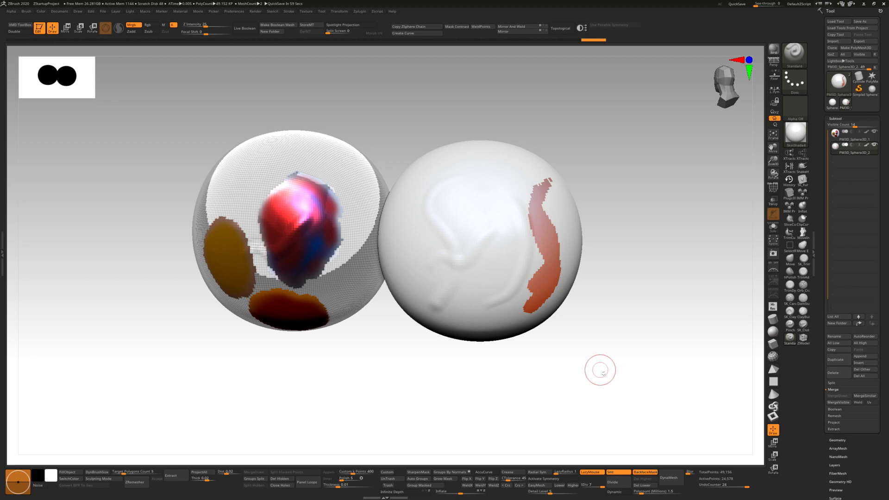
Step: Apply Sculpting Mode again and look up the tools plugin listed below PolyGroupIt
left_click(113, 480)
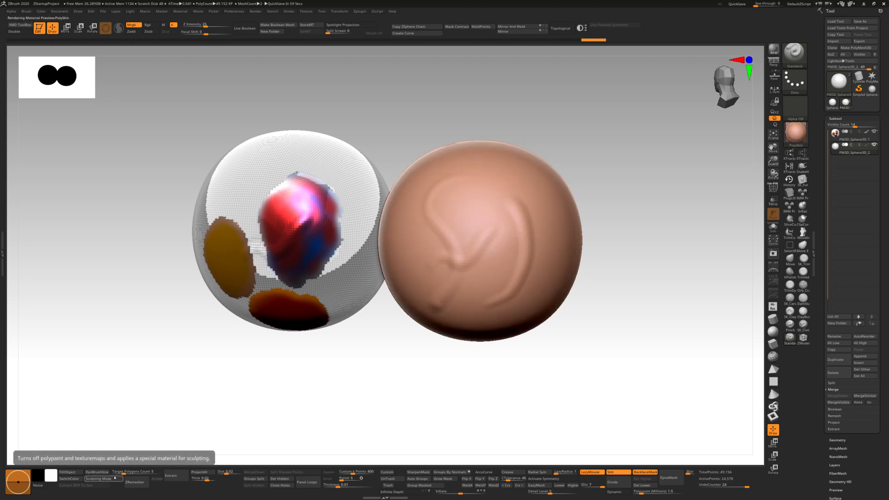
left_click(361, 12)
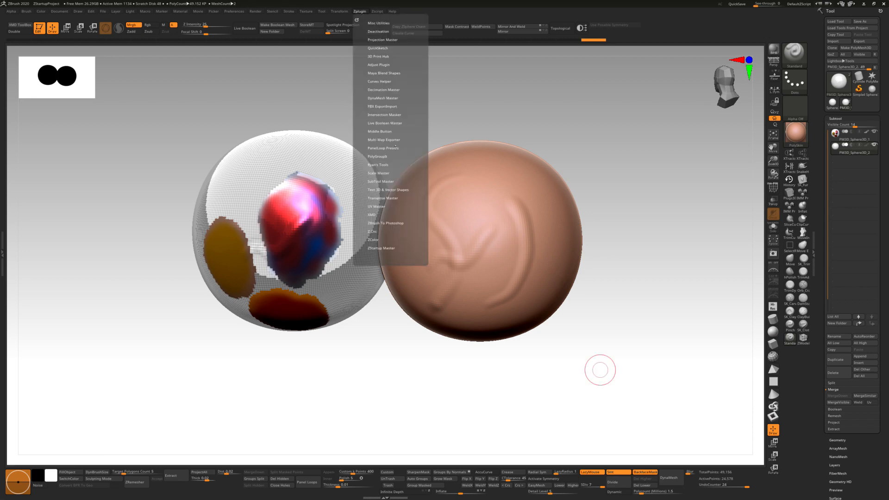
left_click(387, 165)
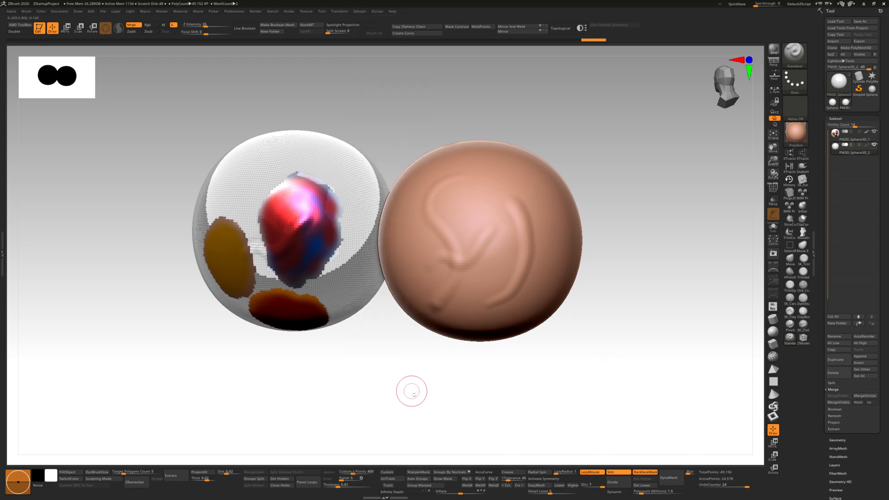
Step: Apply Polypaint Mode from the tools plugin's color and material section and make the second sphere the active subtool
left_click(362, 12)
left_click(360, 12)
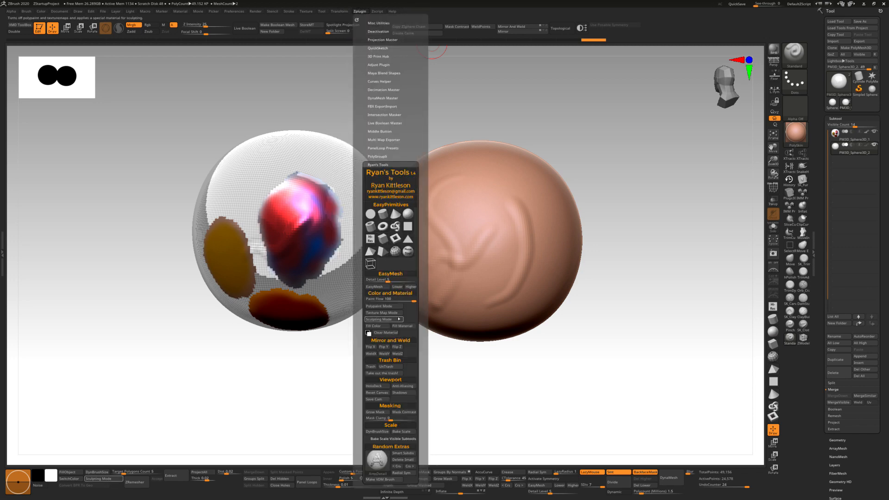
left_click(383, 306)
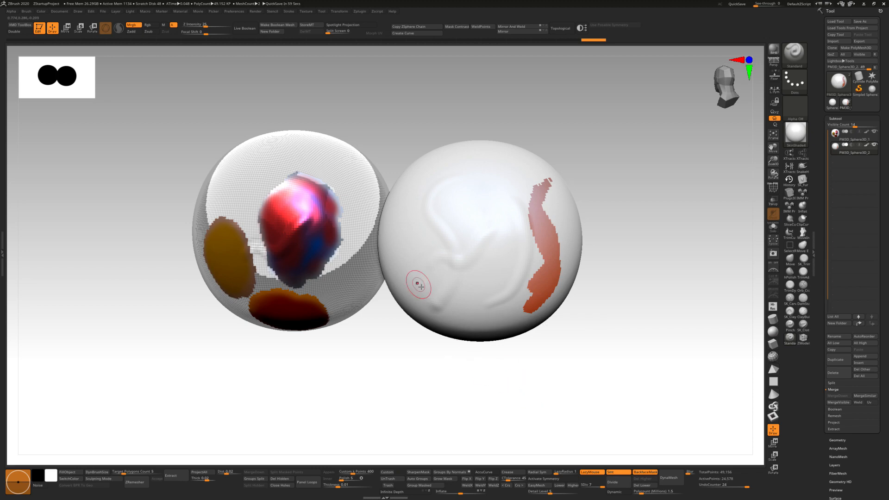
left_click(420, 286, "alt")
Step: Toggle polypaint on both subtools to compare them, leaving it off on the second sphere
left_click(868, 133)
left_click(867, 133)
left_click(868, 146)
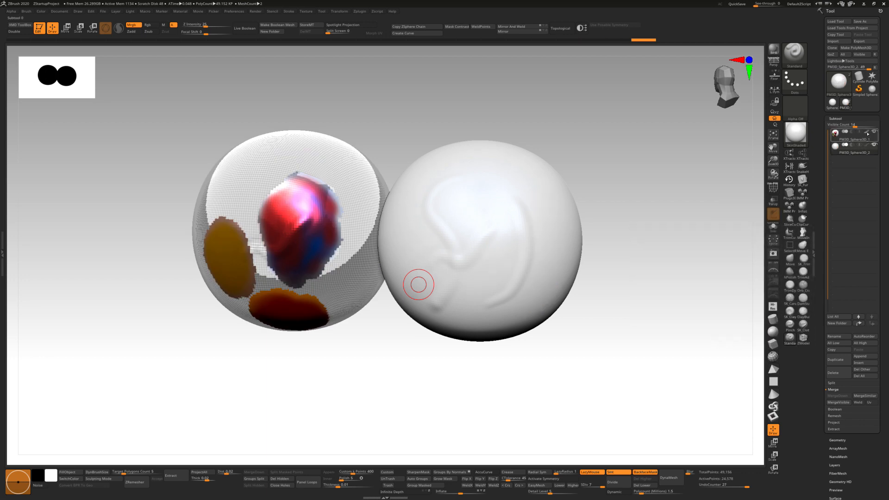
left_click(868, 134)
left_click(867, 146)
left_click(867, 134)
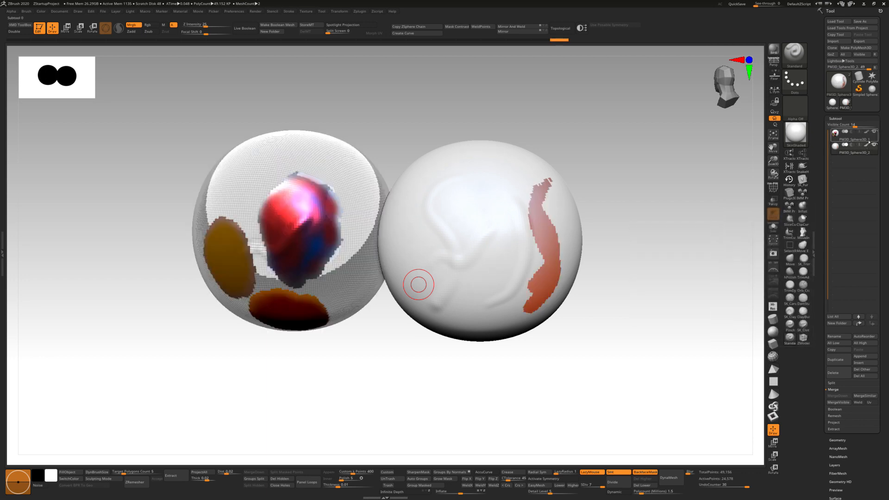
left_click(871, 144)
left_click(868, 145)
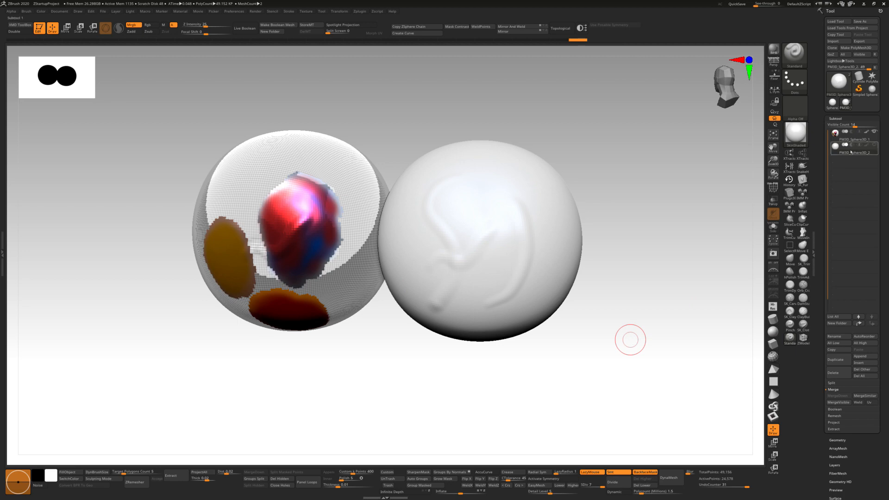
Step: Switch the material to BasicMaterial2 and sculpt vertical ClayBuildup strokes on the right half of the second sphere
left_click(795, 133)
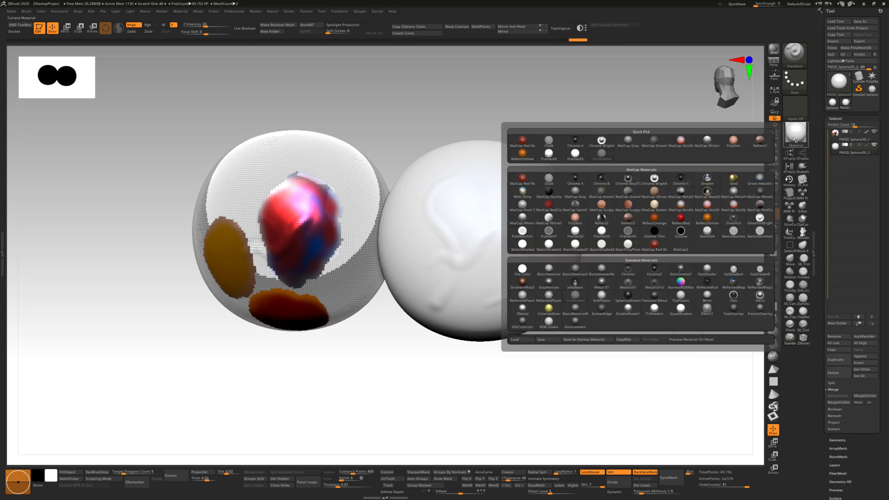
left_click(681, 295)
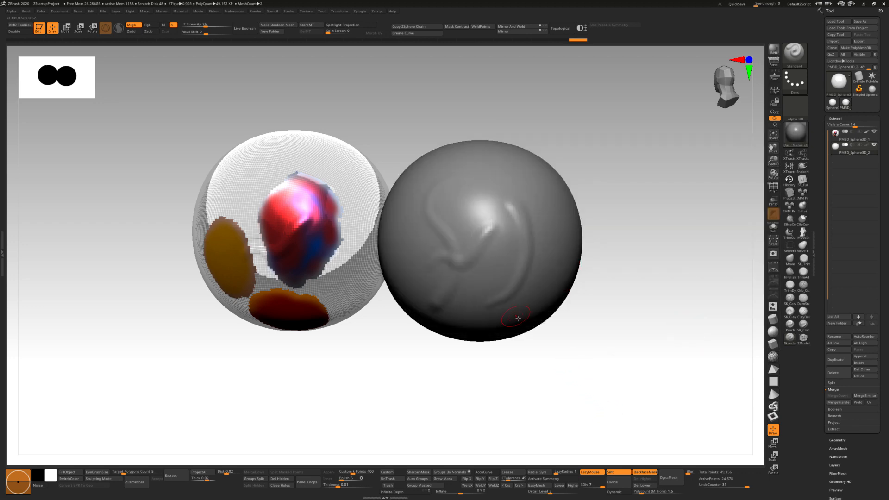
key("b")
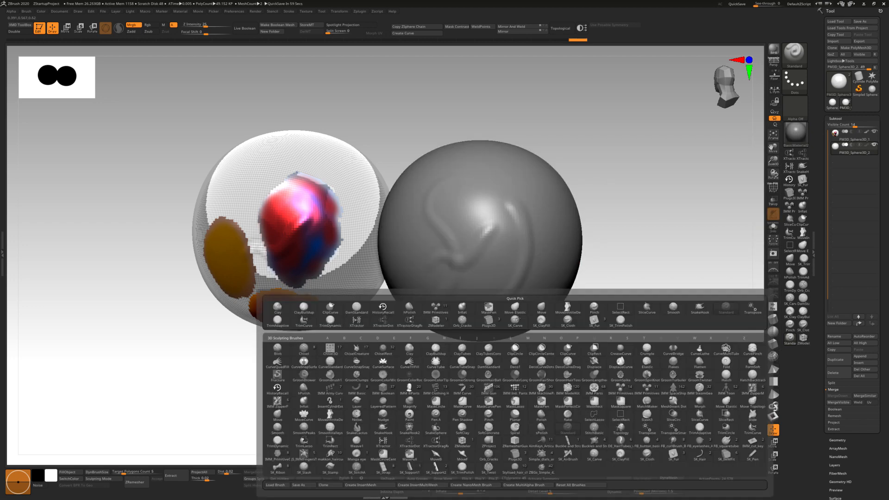
key("c")
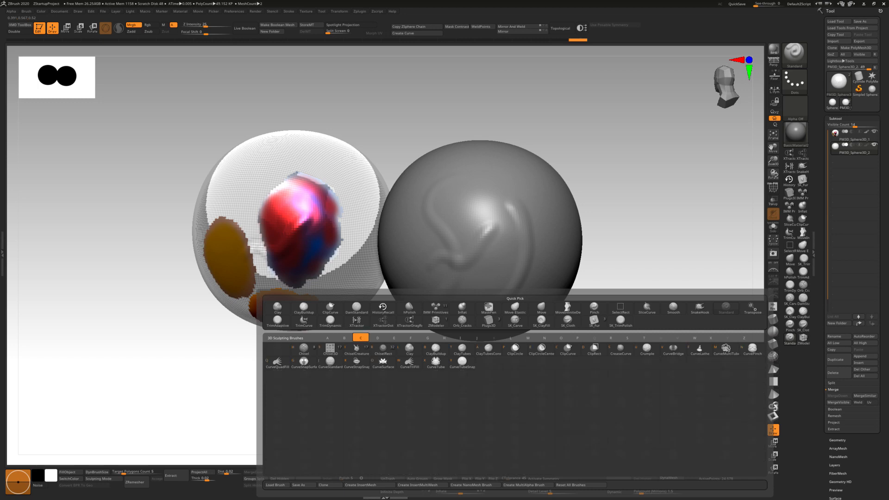
key("b")
mouse_move(547, 260)
left_mouse_down()
mouse_move(544, 223)
mouse_move(533, 296)
mouse_move(521, 209)
mouse_move(509, 277)
mouse_move(495, 208)
mouse_move(478, 289)
left_mouse_up()
Step: Toggle the second sphere's polypaint on and off, and extend the ClayBuildup strokes into a ribbed rectangle with horizontal bars
left_click(867, 146)
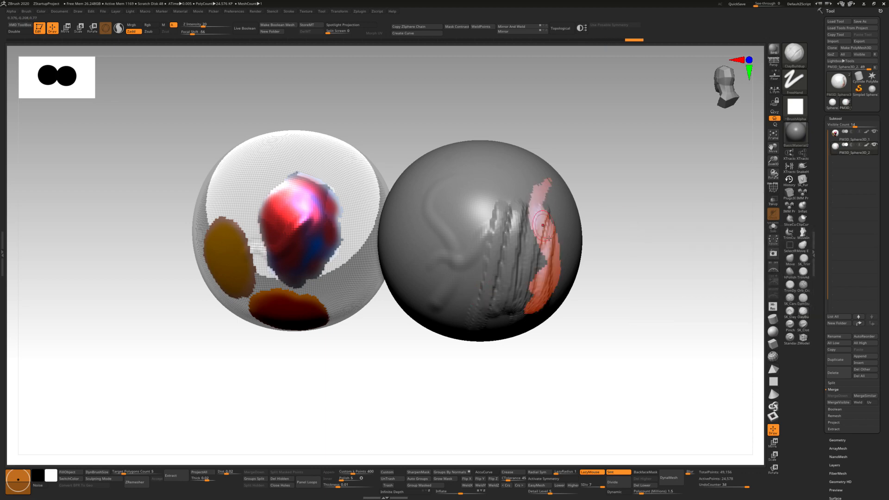
left_click(867, 147)
mouse_move(500, 260)
left_mouse_down()
mouse_move(479, 278)
mouse_move(472, 223)
mouse_move(456, 280)
left_mouse_up()
left_click_drag(453, 207, 546, 214)
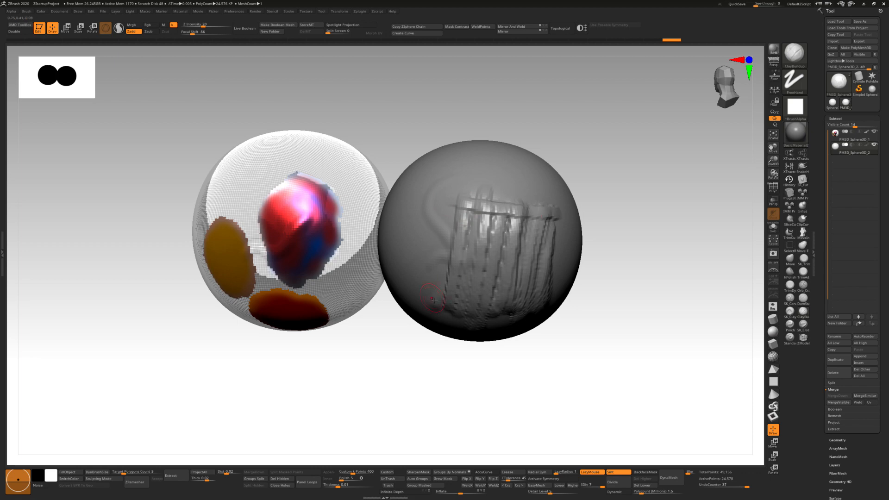
mouse_move(434, 300)
left_mouse_down()
mouse_move(545, 304)
mouse_move(547, 224)
mouse_move(450, 209)
left_mouse_up()
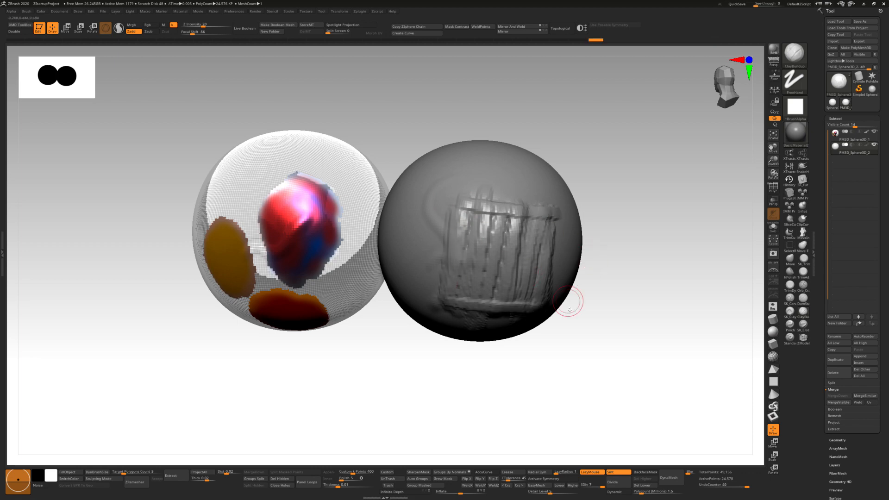
left_click_drag(553, 185, 567, 312)
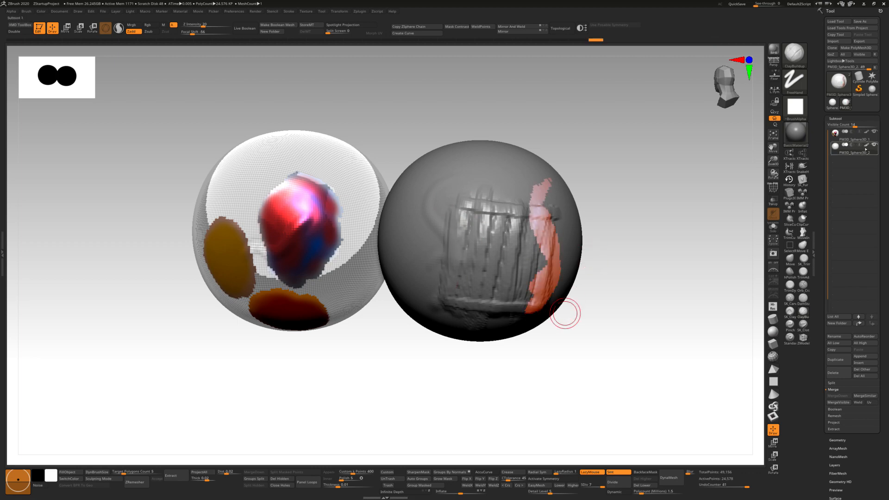
Step: Switch the material to MatCap LBrownClay and inspect the painted stroke over the sculpted ribs
left_click(797, 131)
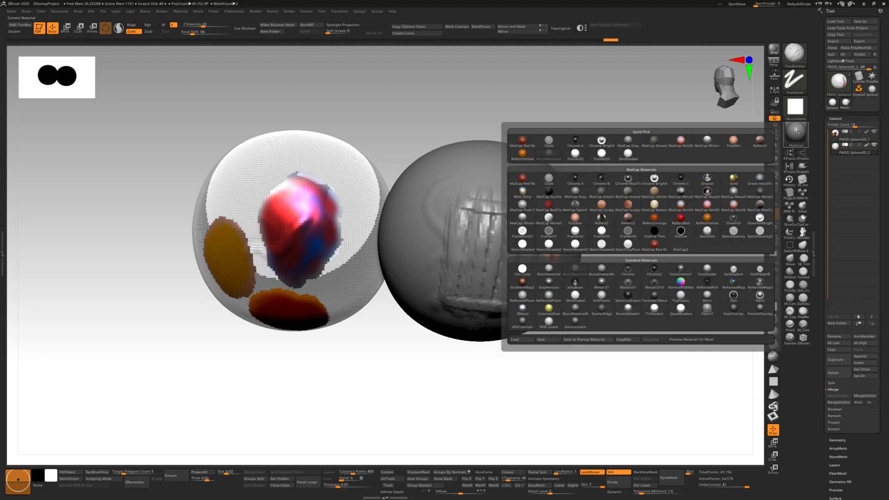
left_click(654, 191)
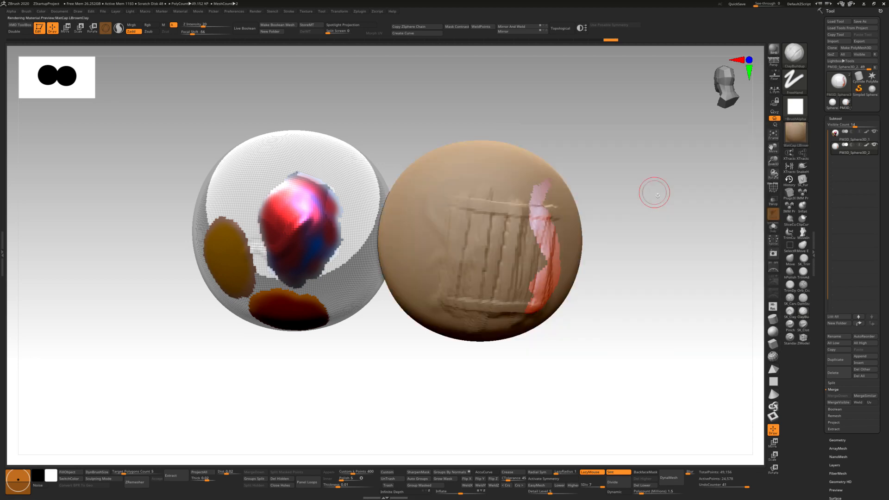
scroll(540, 211, "up", 5)
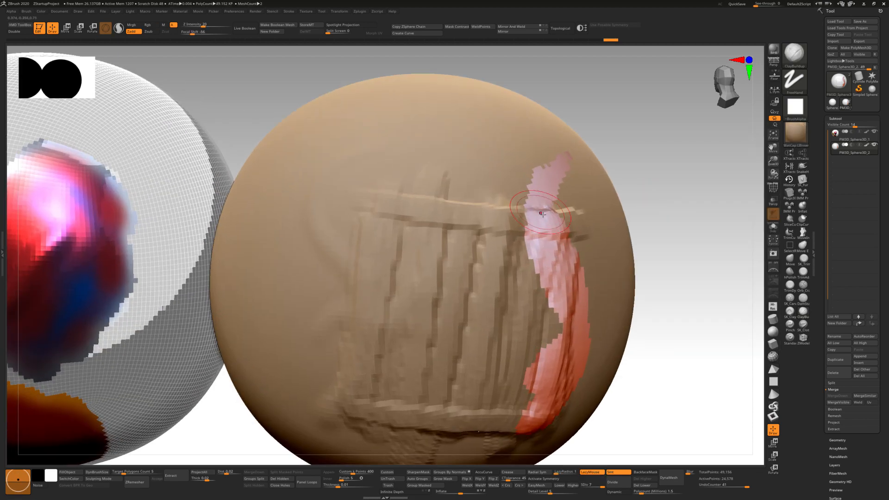
scroll(542, 214, "down", 6)
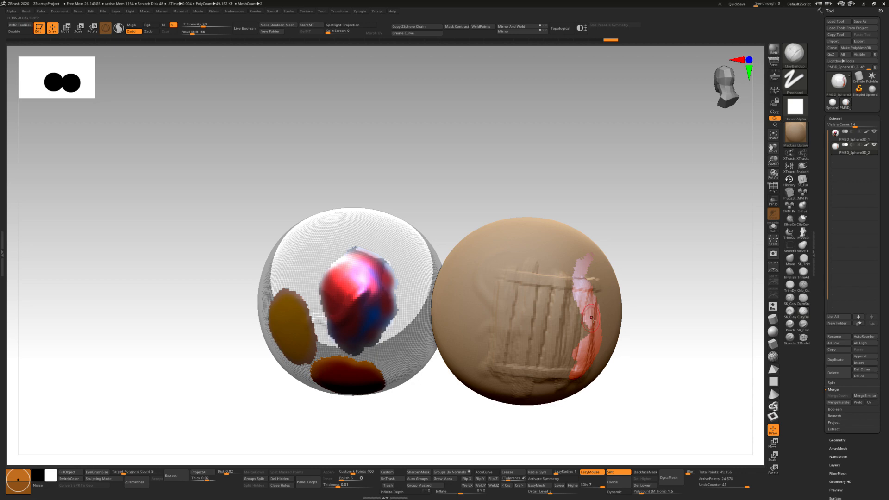
Step: Turn off Zadd, enable Mrgb, switch the main color to black, and paint over the ribbed area of the second sphere
left_click(137, 32)
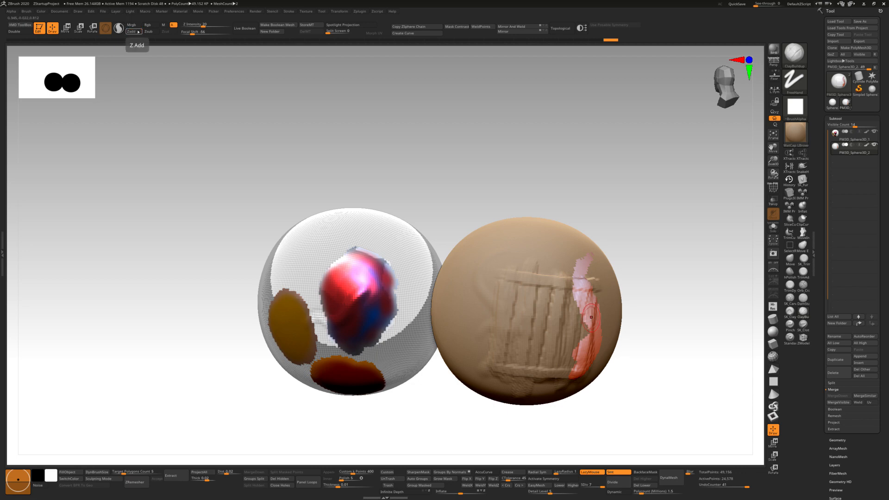
left_click(132, 24)
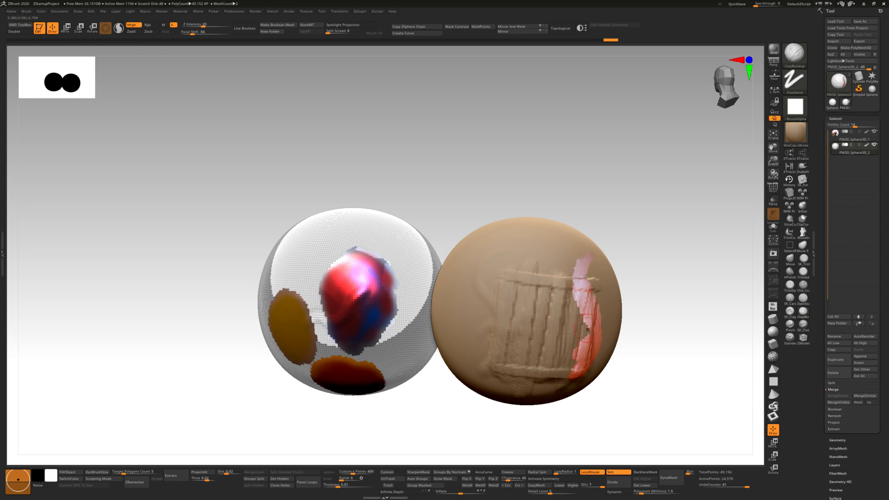
left_click(48, 480)
mouse_move(564, 291)
left_mouse_down()
mouse_move(581, 272)
mouse_move(578, 324)
mouse_move(587, 261)
mouse_move(599, 304)
mouse_move(582, 365)
mouse_move(569, 315)
mouse_move(563, 377)
mouse_move(551, 366)
mouse_move(547, 295)
mouse_move(518, 372)
mouse_move(517, 305)
left_mouse_up()
Step: Turn off the second sphere's polypaint and swap the main color from black back to white
left_click(867, 145)
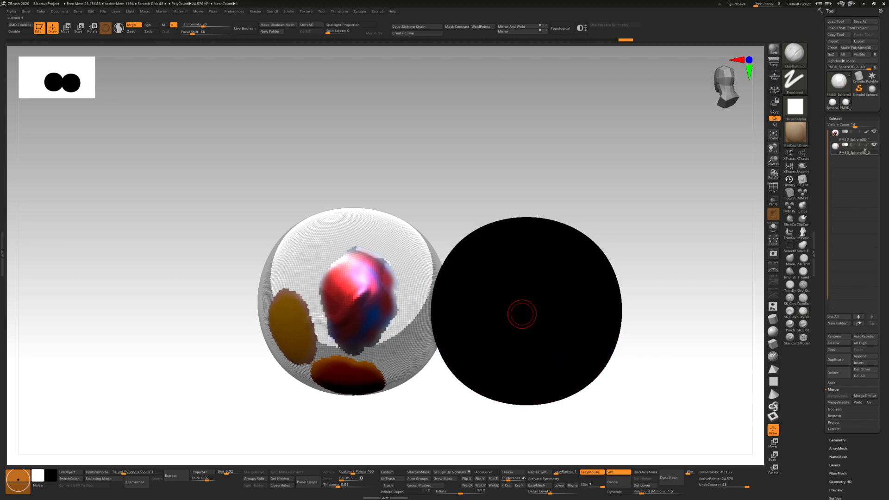
mouse_move(656, 353)
left_mouse_down()
mouse_move(665, 354)
mouse_move(663, 343)
left_mouse_up()
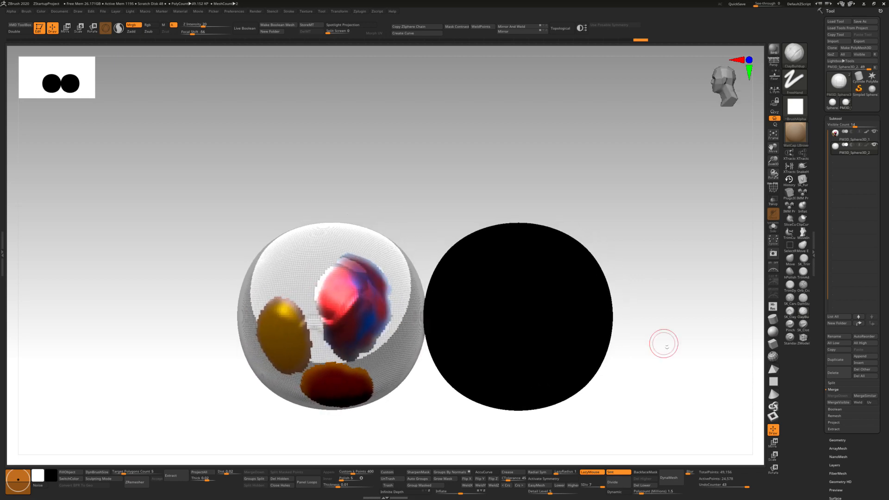
left_click(69, 473)
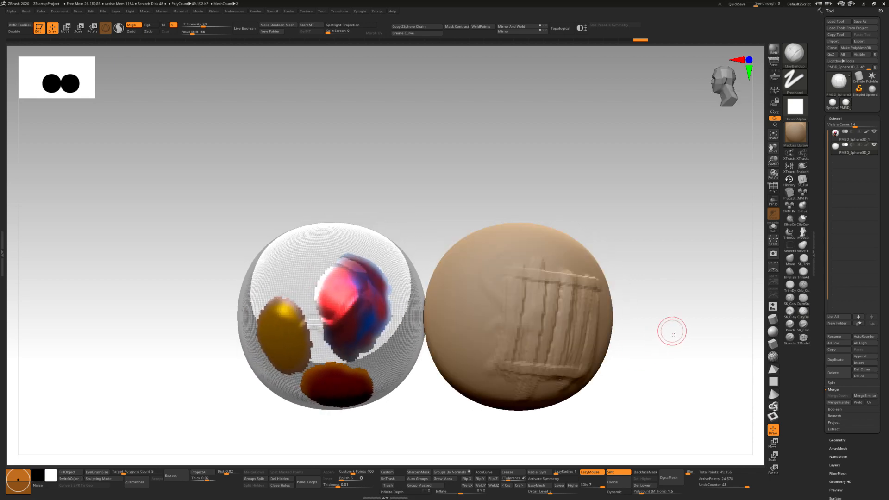
left_click_drag(703, 272, 709, 260)
Step: Turn the second sphere's polypaint back on and paint white over the left part of the black patch
left_click(867, 145)
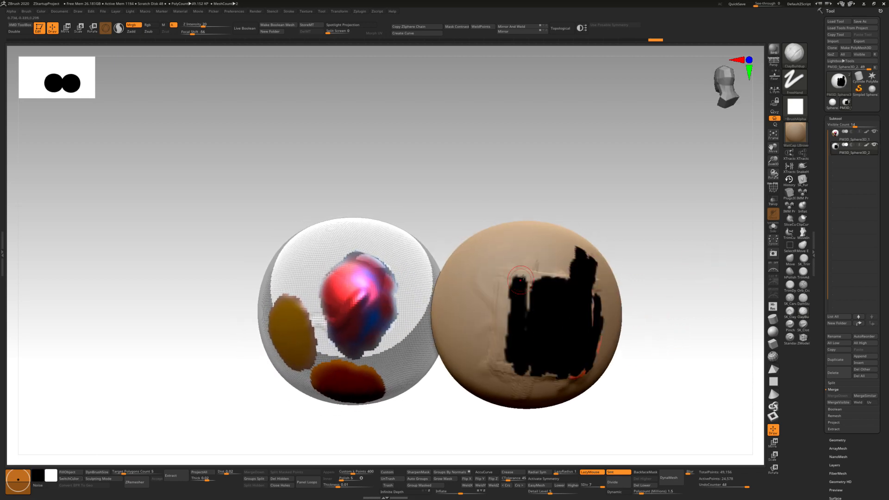
mouse_move(521, 278)
left_mouse_down()
mouse_move(511, 335)
mouse_move(519, 287)
mouse_move(523, 370)
mouse_move(515, 296)
left_mouse_up()
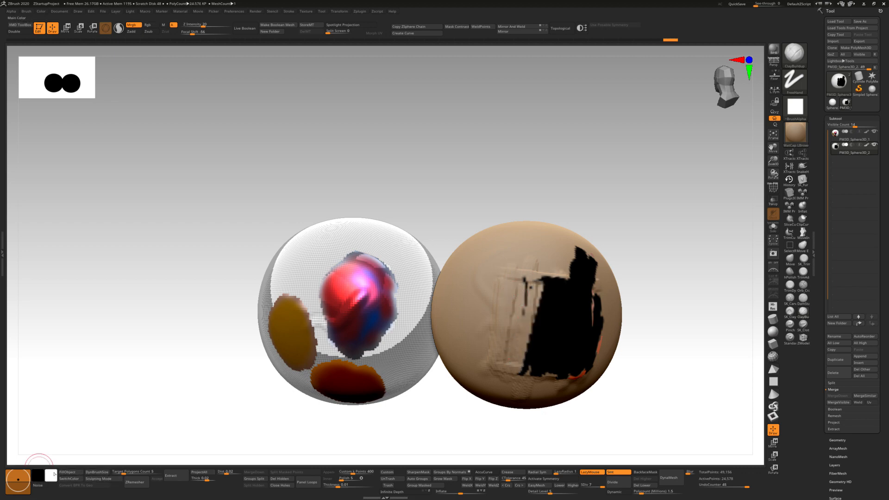
Step: Swap the main color to black and fill in the patch across the sculpted ribs and its right edge
left_click(79, 478)
mouse_move(532, 296)
left_mouse_down()
mouse_move(528, 354)
mouse_move(510, 371)
mouse_move(505, 283)
mouse_move(497, 367)
mouse_move(511, 272)
left_mouse_up()
left_click_drag(595, 291, 582, 381)
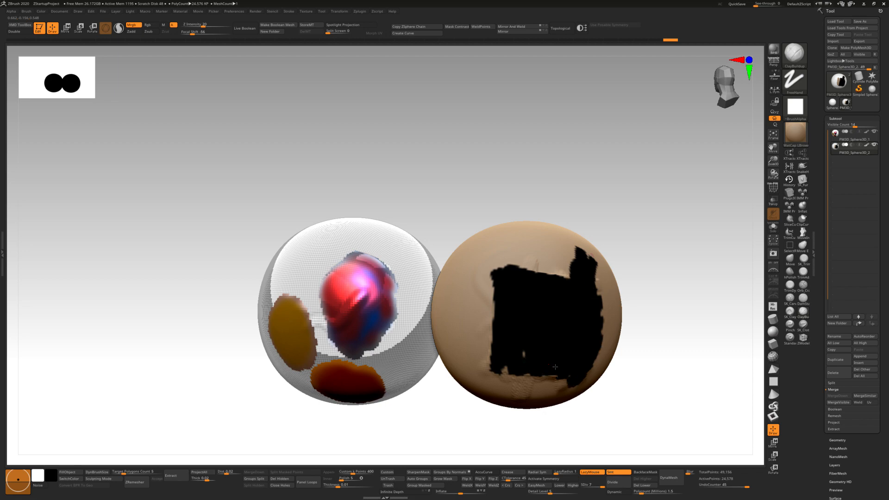
Step: Disable polypaint on the second subtool again and make white the main color to reveal the brown clay material
mouse_move(866, 149)
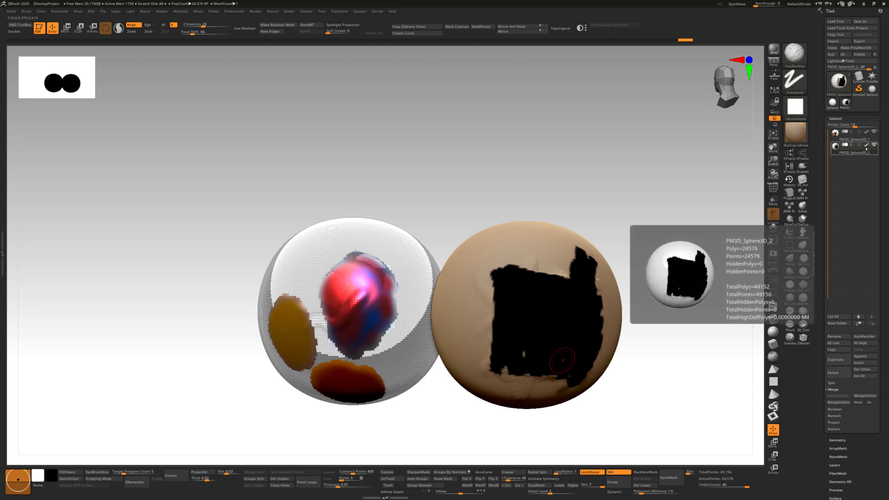
left_click(868, 147)
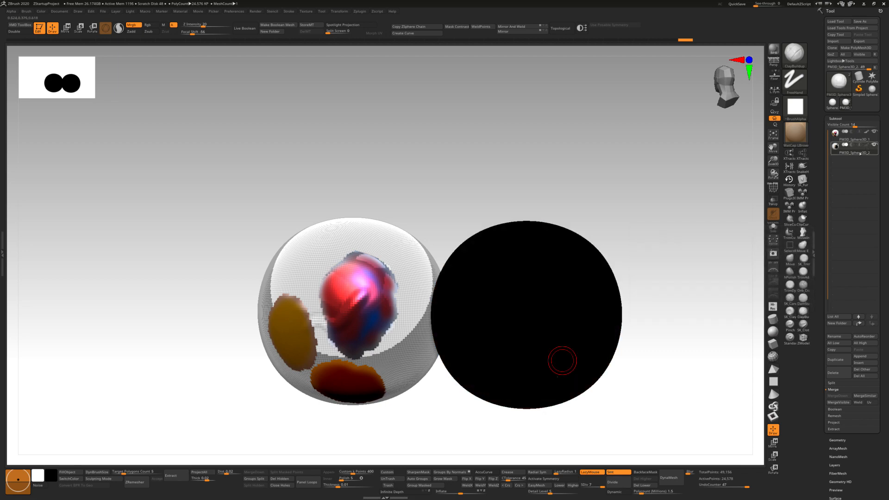
left_click_drag(746, 307, 741, 302)
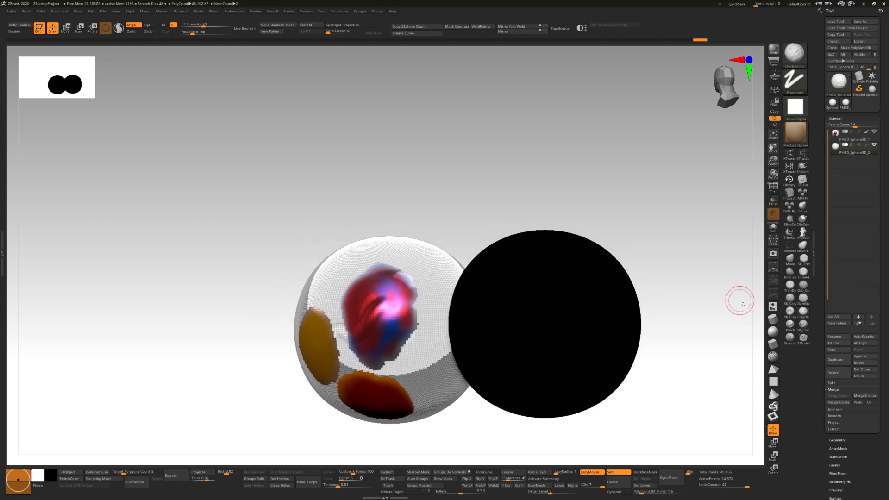
left_click(73, 473)
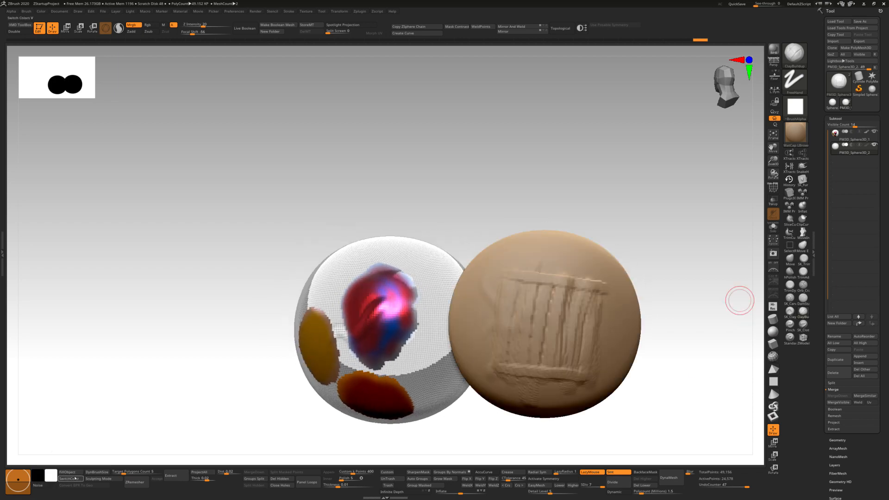
left_click_drag(699, 368, 703, 366)
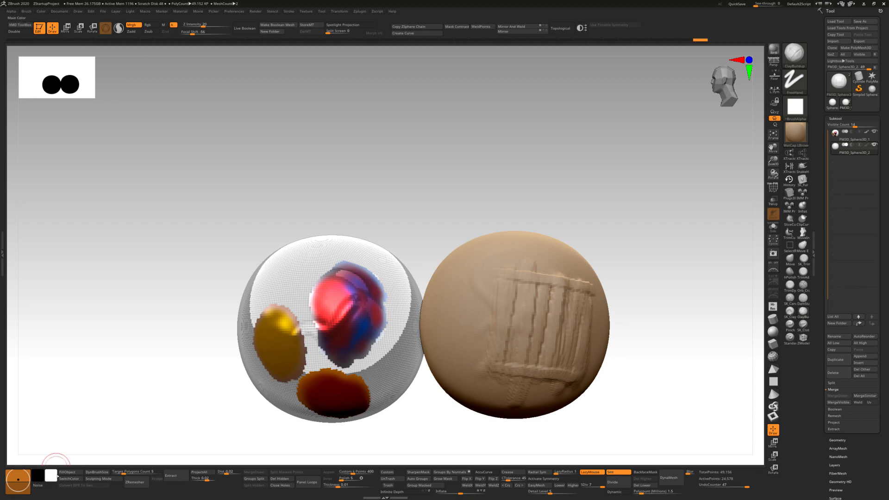
Step: Toggle the second subtool's polypaint on and off repeatedly to compare the black paint with the plain material
mouse_move(852, 144)
left_click(867, 145)
left_click(868, 145)
left_click(868, 146)
left_click(868, 146)
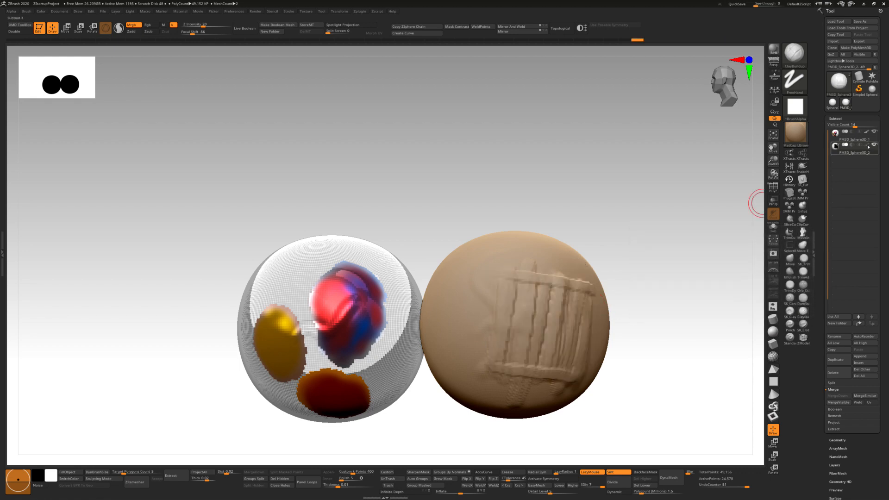
Step: Switch the material on both unpainted spheres to BasicMaterial2
mouse_move(692, 341)
left_mouse_down()
mouse_move(613, 310)
mouse_move(576, 307)
mouse_move(579, 294)
mouse_move(615, 367)
mouse_move(612, 362)
left_mouse_up()
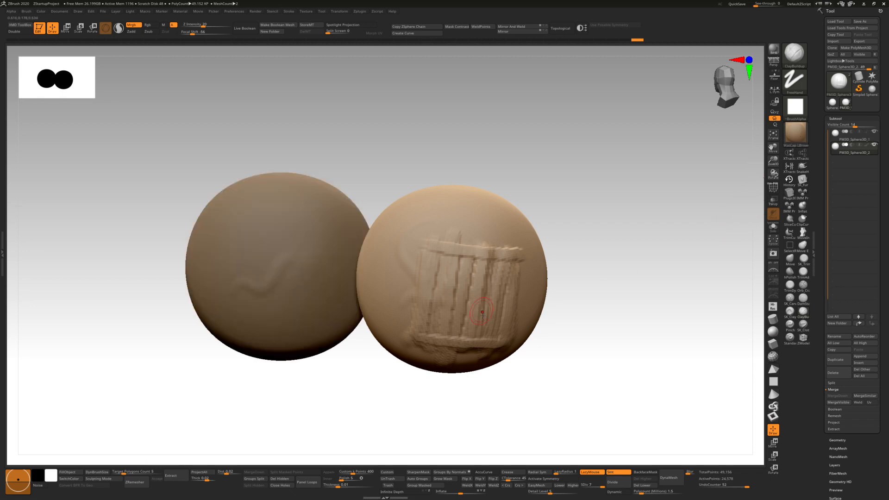
left_click_drag(575, 342, 577, 331)
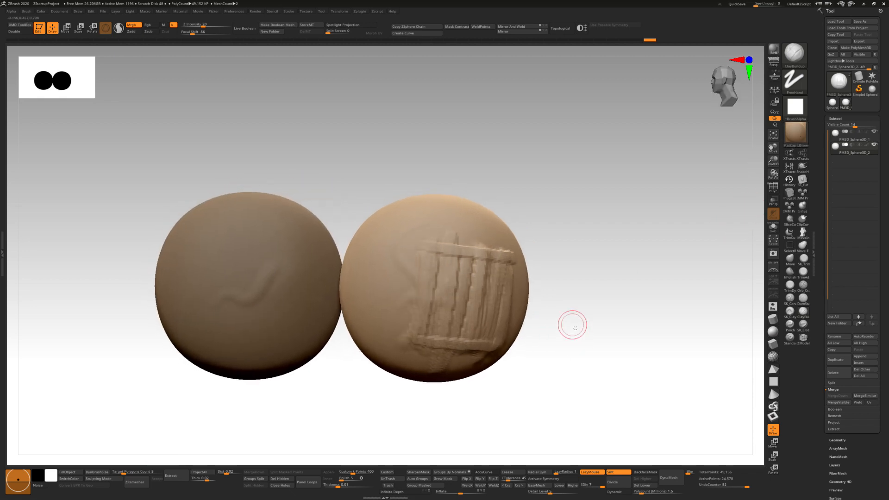
left_click(794, 139)
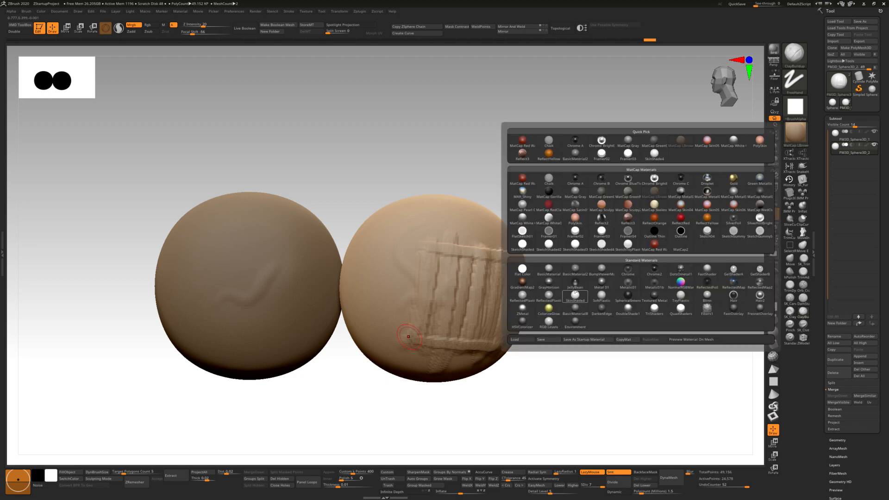
left_click(575, 153)
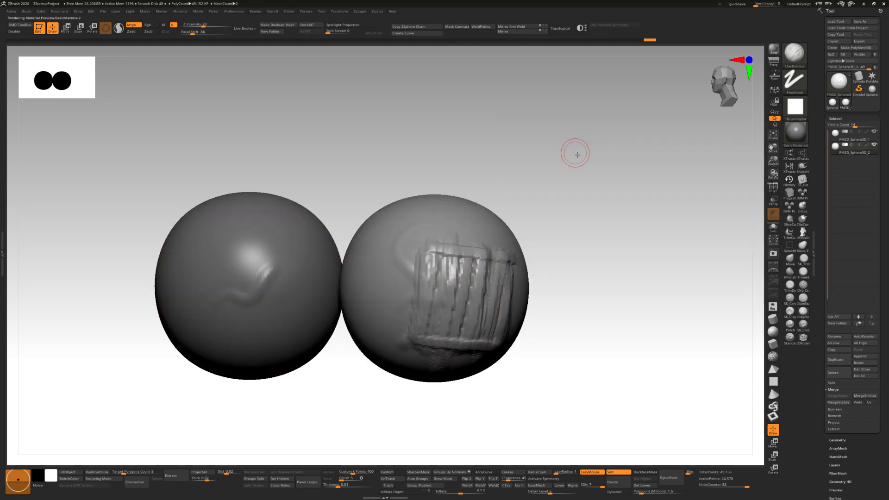
Step: Turn polypaint back on for both sphere subtools
left_click_drag(403, 322, 402, 300)
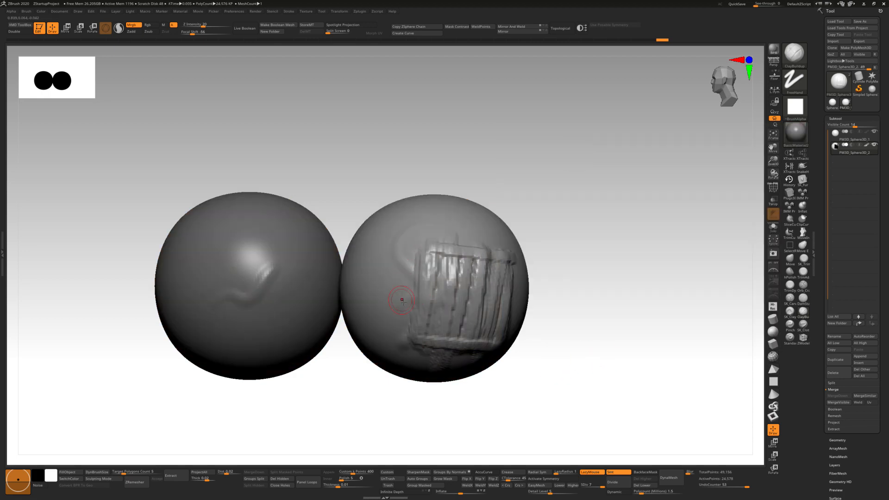
left_click(868, 132)
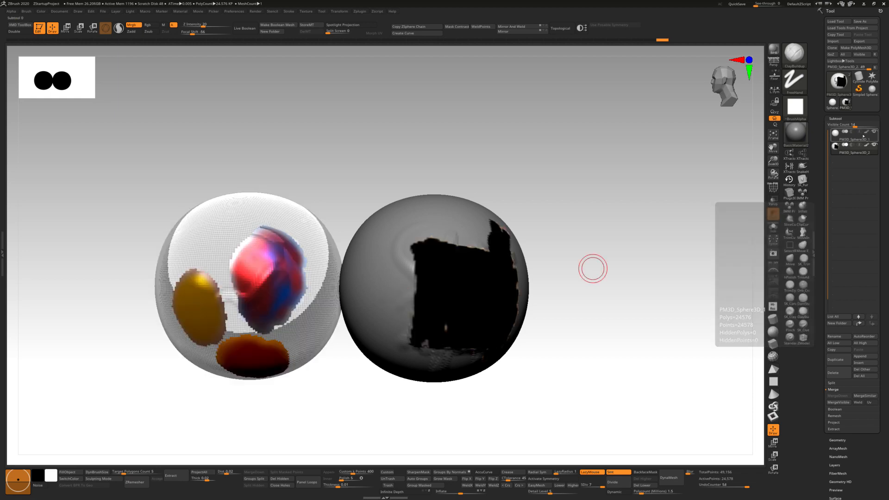
left_click_drag(620, 346, 623, 349)
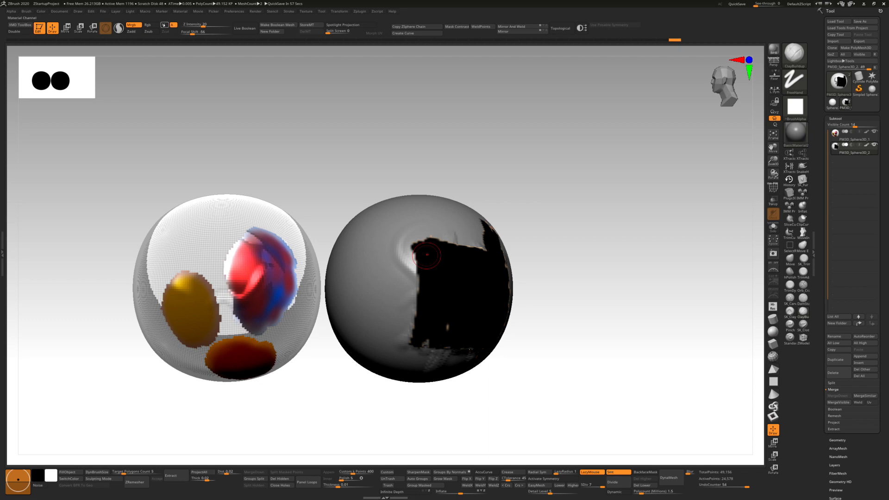
Step: Set the brush to paint material only and paint a vertical MatCap Skeleton strip beside the second sphere's black patch
left_click(164, 25)
left_click(796, 132)
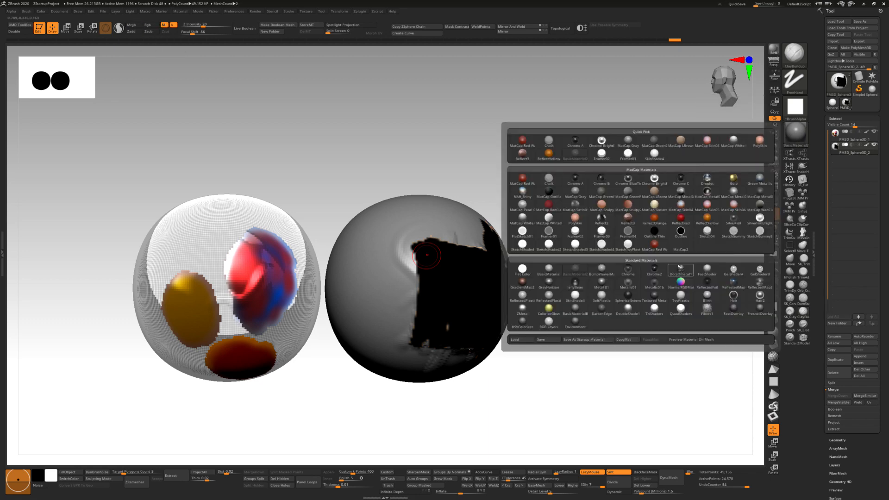
left_click(656, 206)
mouse_move(391, 269)
left_mouse_down()
mouse_move(388, 279)
mouse_move(394, 248)
left_mouse_up()
left_click_drag(402, 342, 396, 327)
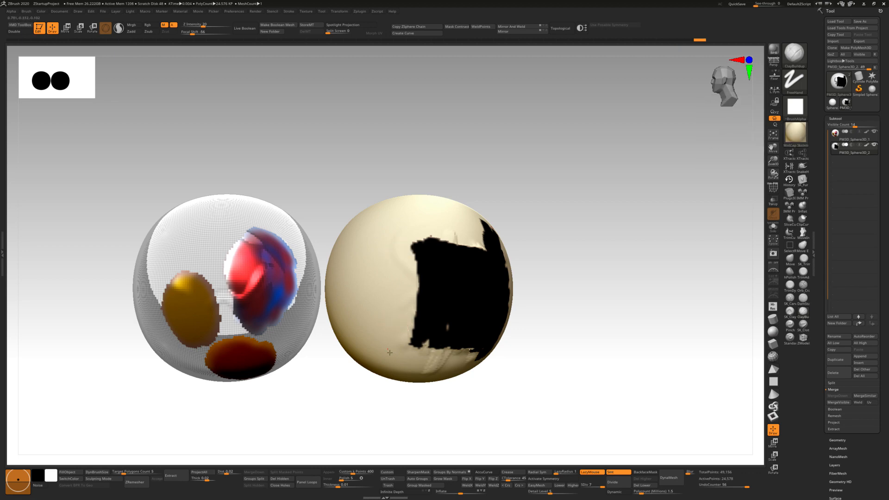
Step: Choose the PolySkin material and paint a vertical strip to the left of the cream strip on the second sphere
left_click(795, 132)
left_click(561, 222)
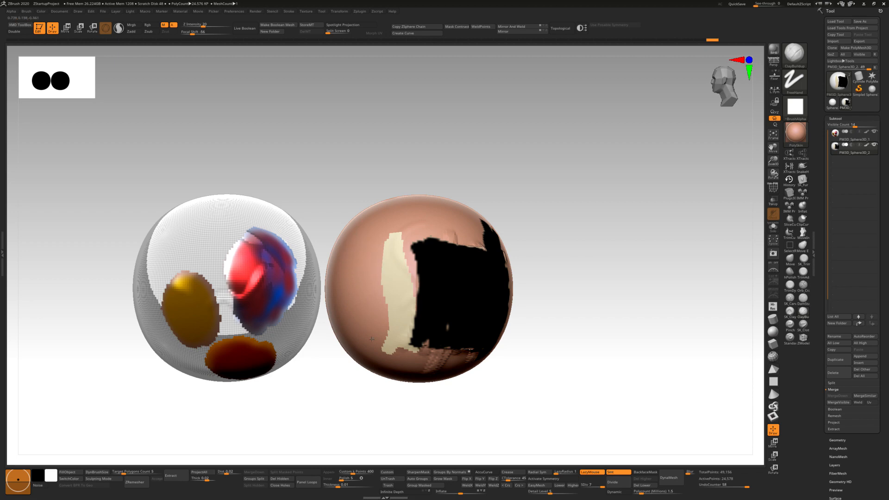
left_click_drag(371, 340, 379, 242)
Step: Choose a bright reflective silver material and paint it above the black patch on the second sphere
left_click(795, 133)
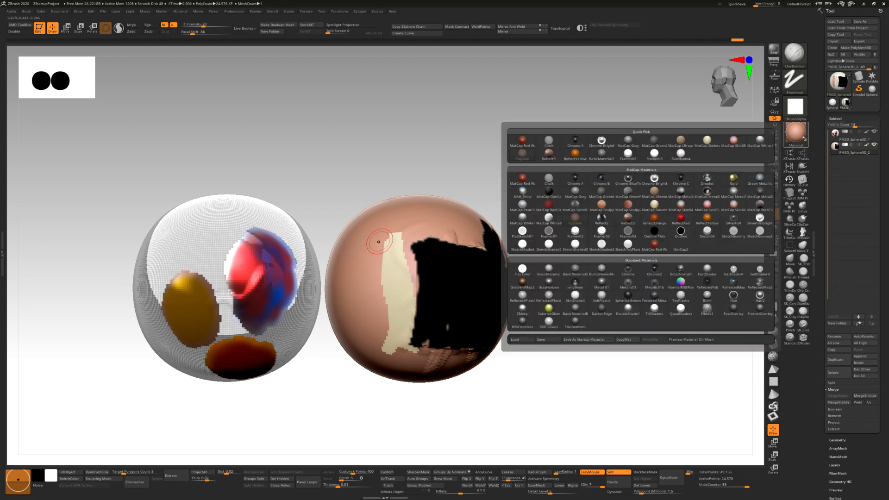
left_click(795, 133)
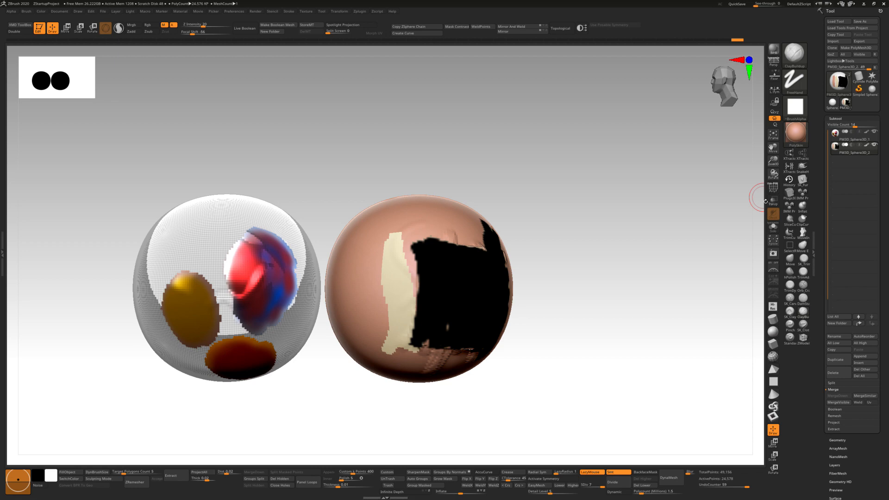
left_click(797, 135)
left_click(795, 136)
left_click(796, 134)
left_click(764, 222)
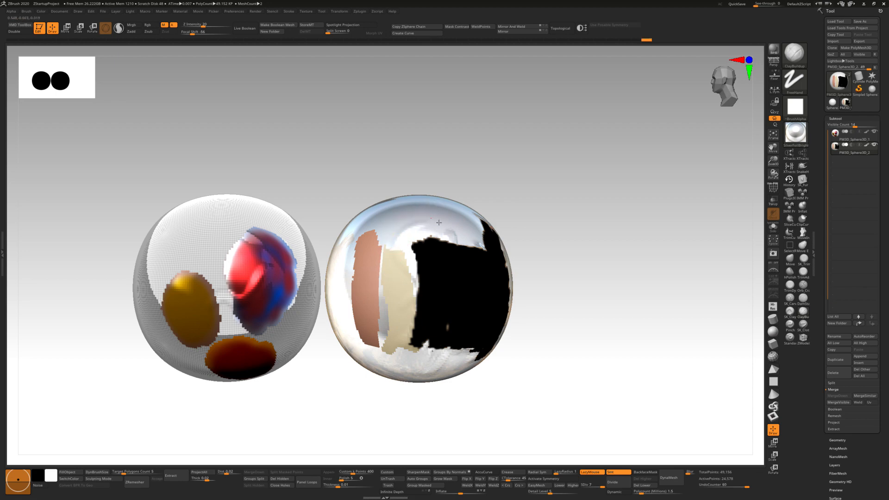
left_click_drag(439, 223, 447, 215)
Step: Turn off the second subtool's polypaint and apply Sculpting Mode to get PolySkin with white as the color
left_click(868, 145)
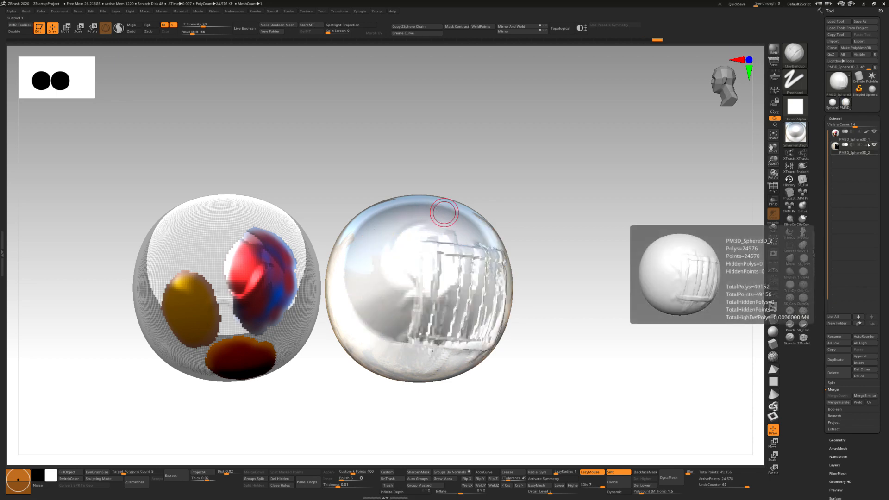
left_click(795, 134)
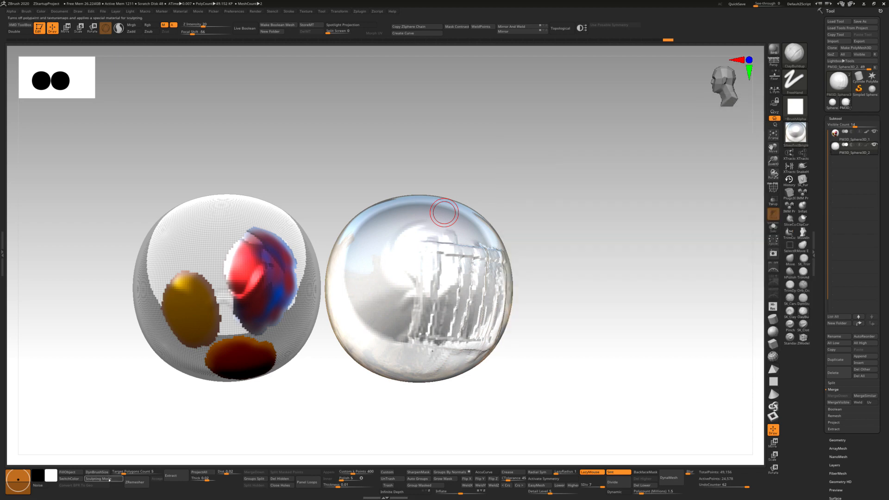
left_click(107, 481)
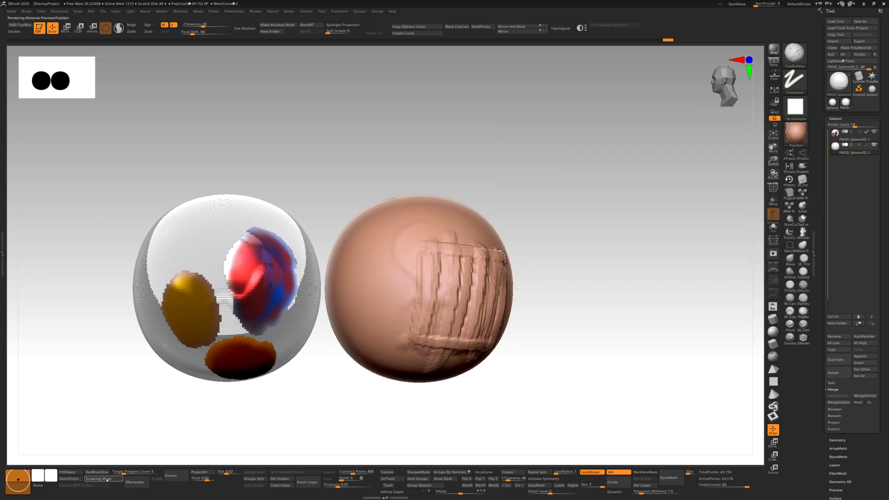
Step: Turn the second subtool's polypaint back on and make MatCap Skeleton the current material
left_click(868, 147)
mouse_move(639, 359)
left_mouse_down()
mouse_move(627, 363)
mouse_move(614, 342)
mouse_move(639, 349)
mouse_move(633, 377)
mouse_move(629, 366)
left_mouse_up()
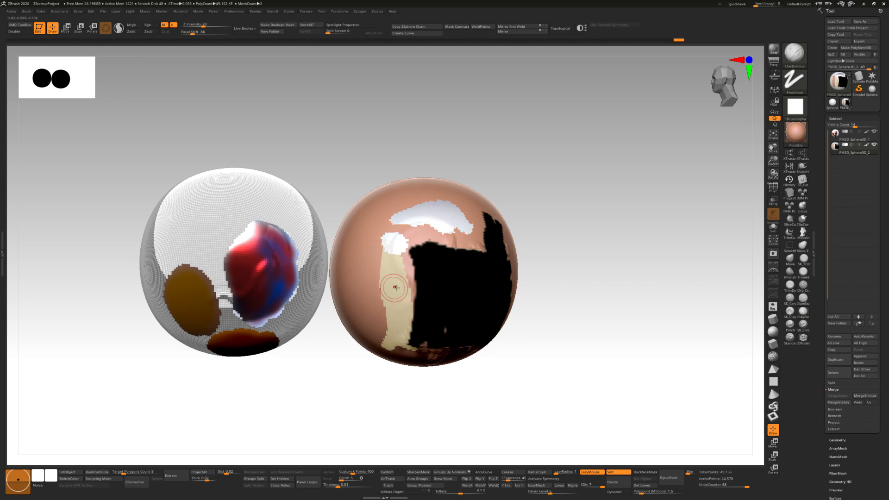
left_click(795, 135)
left_click(655, 205)
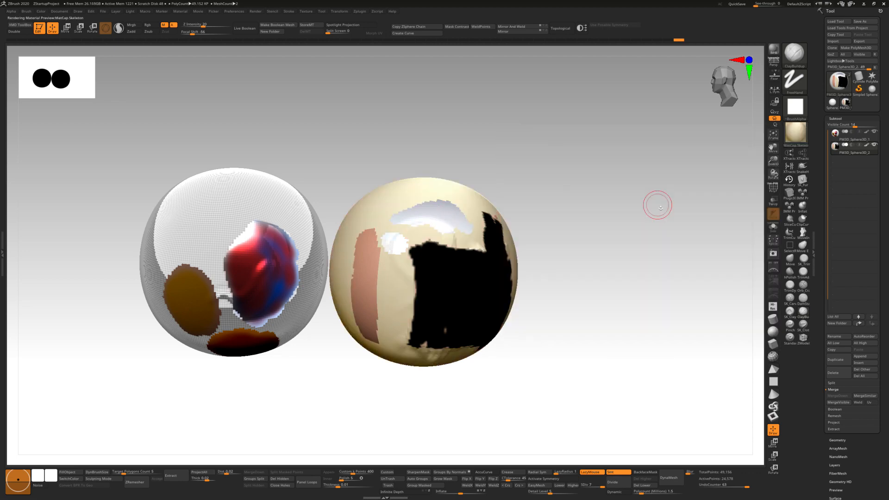
mouse_move(606, 250)
left_mouse_down()
mouse_move(617, 243)
mouse_move(588, 209)
mouse_move(618, 195)
mouse_move(611, 234)
mouse_move(626, 246)
mouse_move(617, 212)
mouse_move(639, 232)
mouse_move(708, 230)
mouse_move(609, 218)
mouse_move(492, 239)
left_mouse_up()
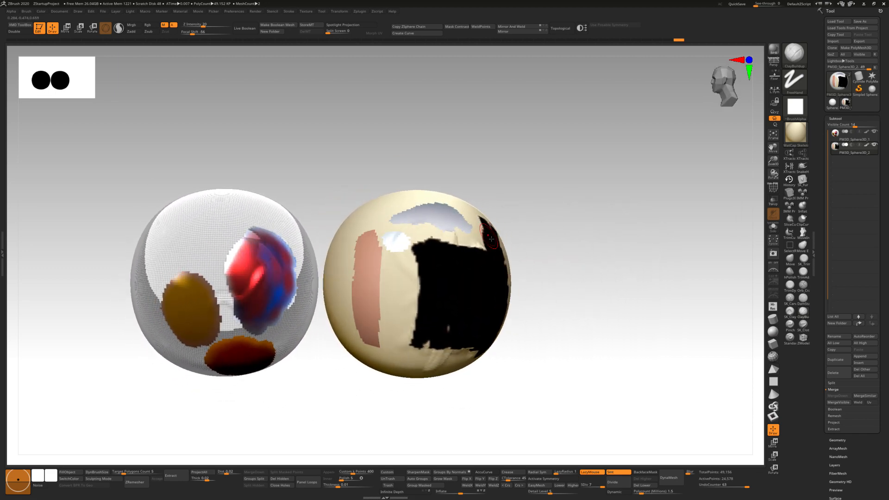
mouse_move(613, 336)
left_mouse_down()
mouse_move(648, 323)
mouse_move(662, 292)
mouse_move(616, 264)
mouse_move(589, 306)
mouse_move(605, 329)
mouse_move(597, 337)
mouse_move(605, 320)
mouse_move(613, 343)
mouse_move(599, 354)
left_mouse_up()
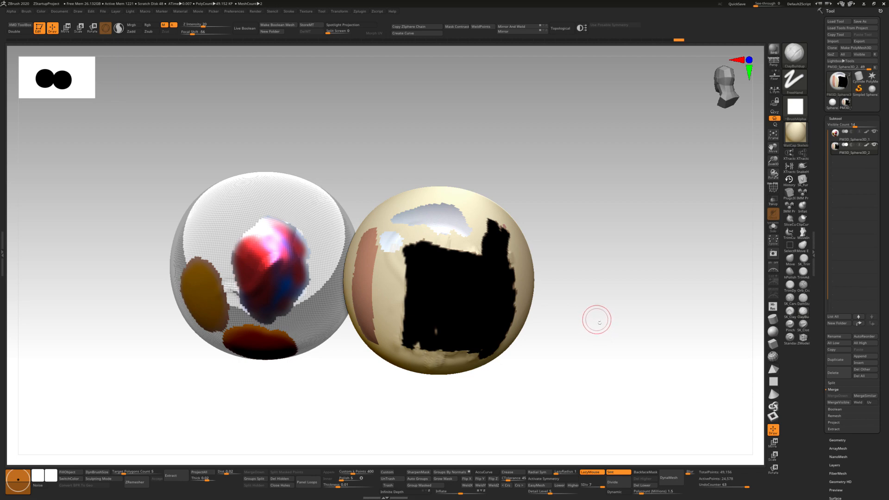
left_click_drag(591, 329, 591, 328, "alt")
right_click_drag(591, 252, 591, 239, "ctrl")
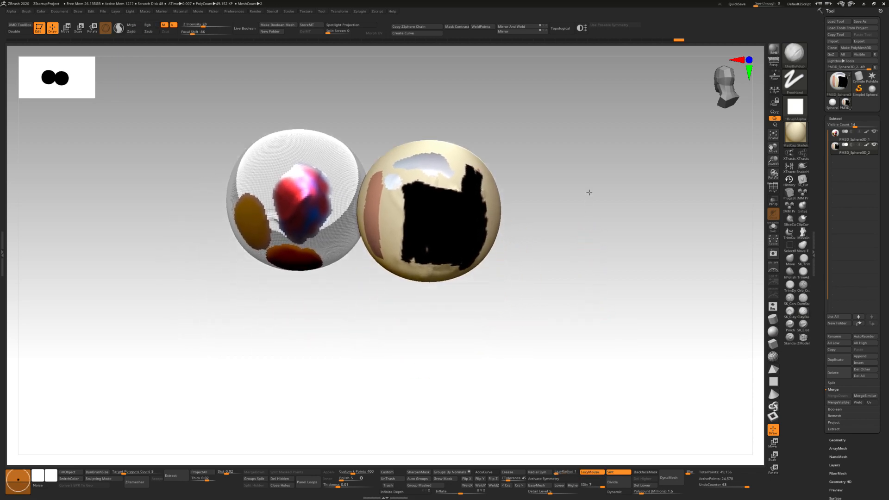
left_click_drag(588, 248, 591, 197, "alt")
left_click_drag(581, 293, 583, 271)
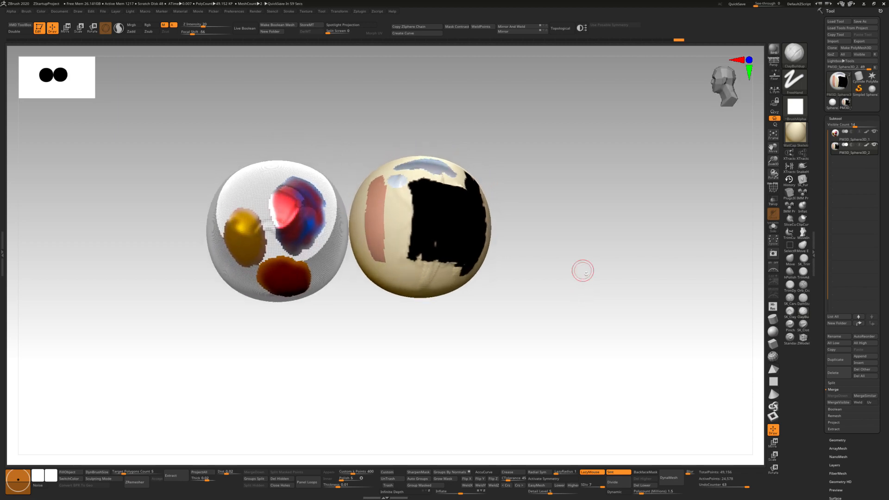
mouse_move(579, 260)
left_mouse_down()
mouse_move(590, 281)
mouse_move(579, 301)
left_mouse_up()
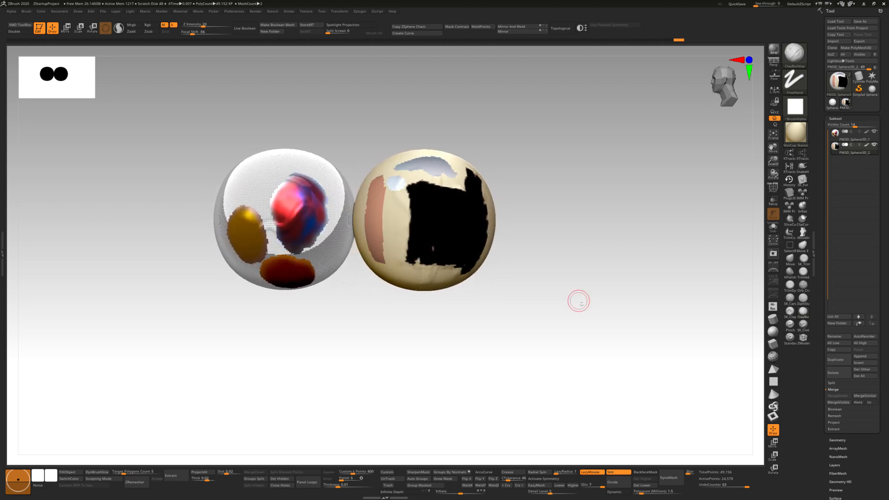